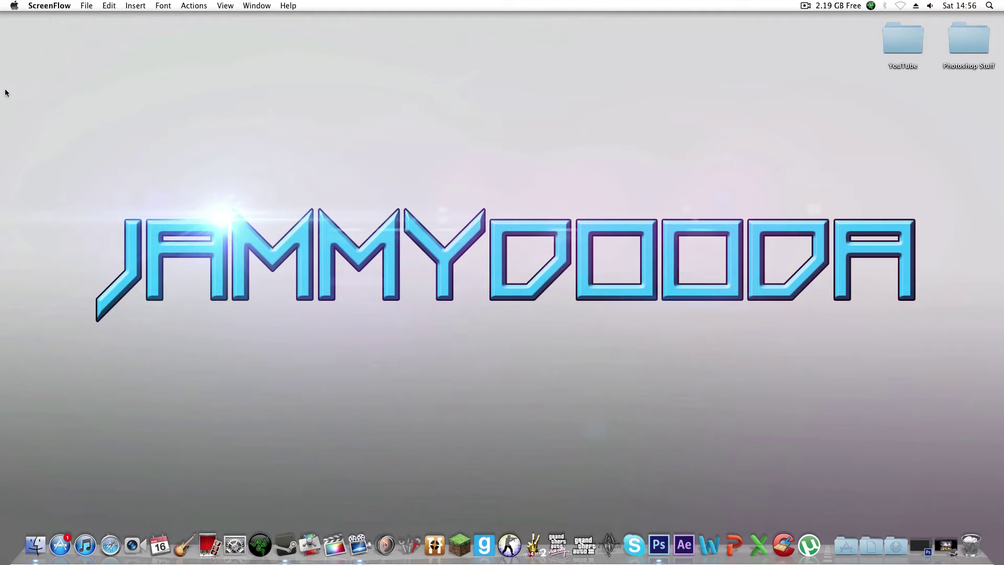
Resize the Photoshop window to fill the screen, checking the Dock options along the way.
left_click_drag(5, 89, 1001, 542)
right_click(831, 546)
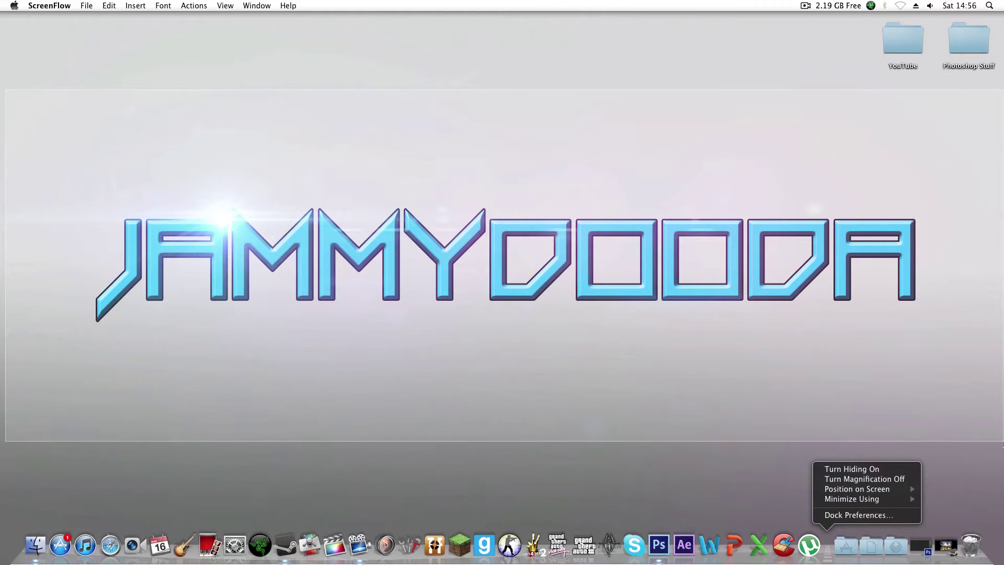
left_click(914, 366)
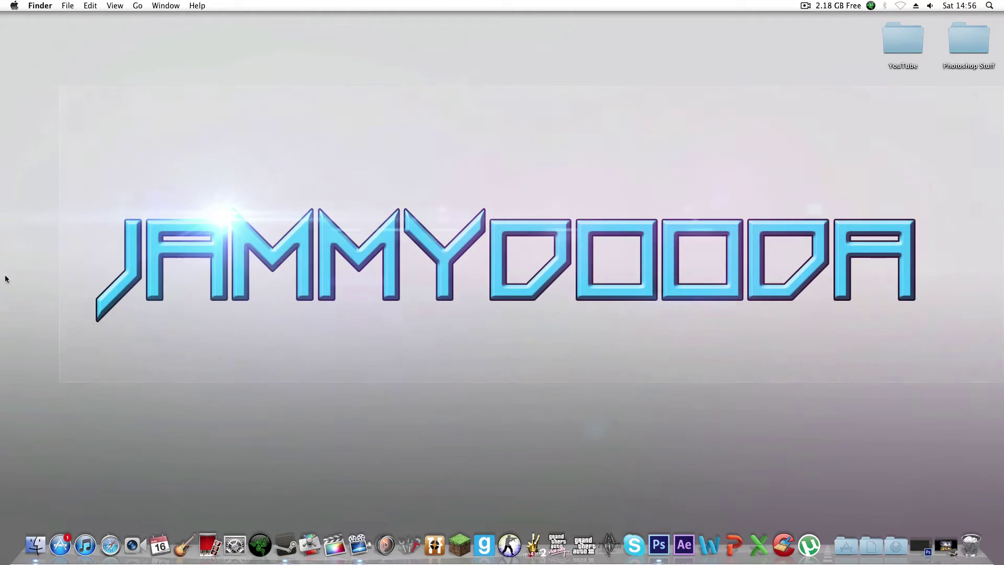
left_click_drag(15, 140, 933, 457)
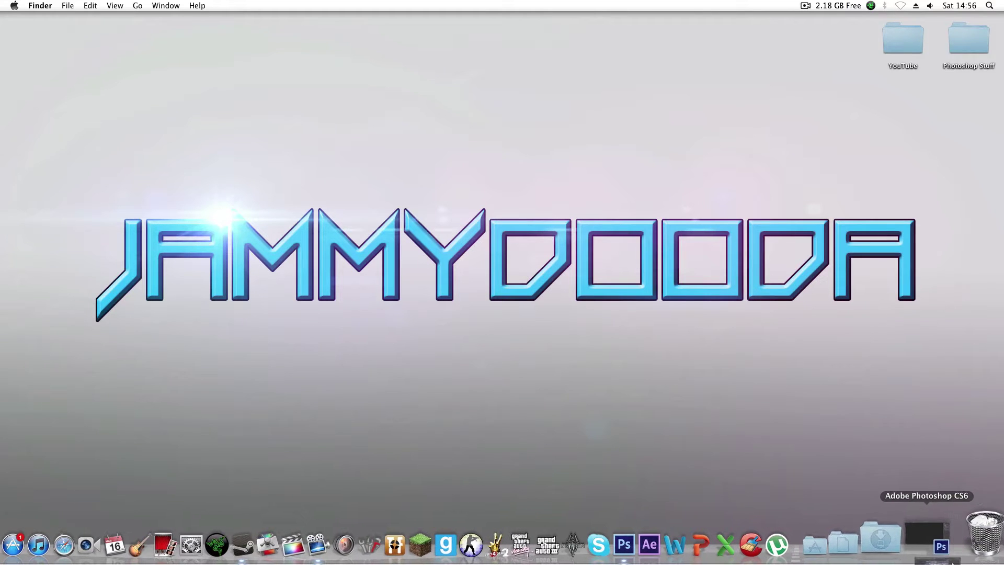
Create a new white 1920×1080 pixel document named 'Desktop 2'.
left_click(947, 554)
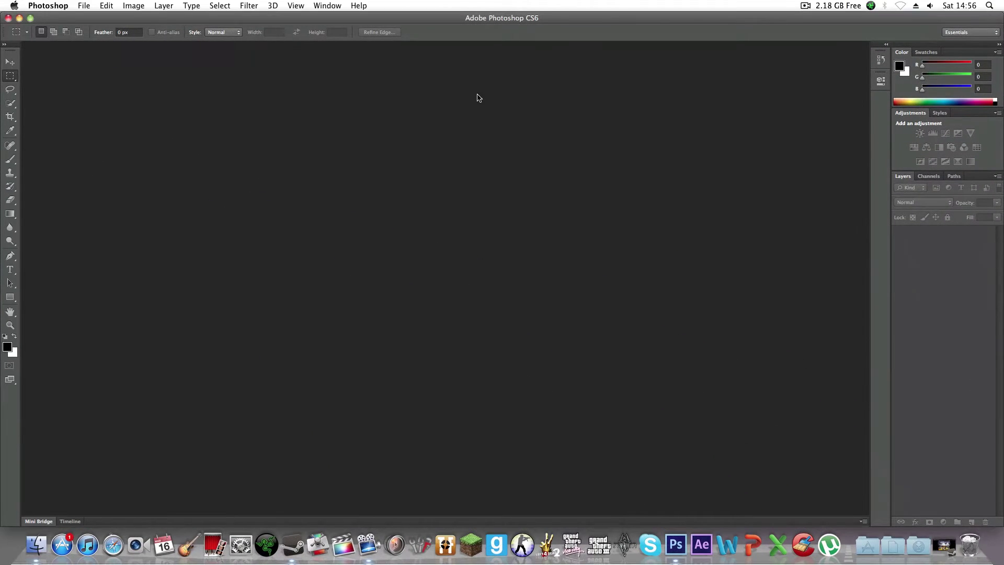
left_click(82, 5)
left_click(85, 20)
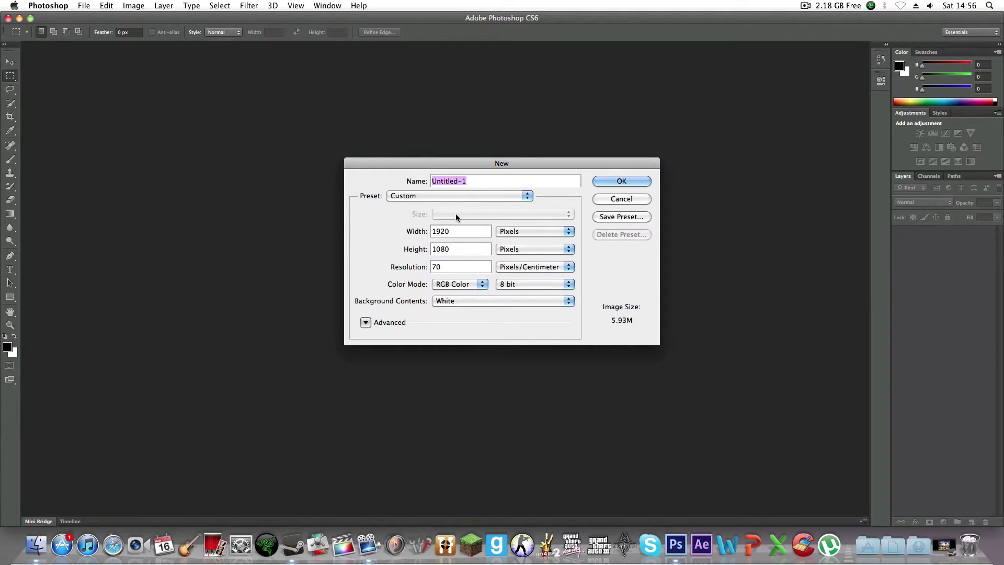
key("BackSpace")
type("D")
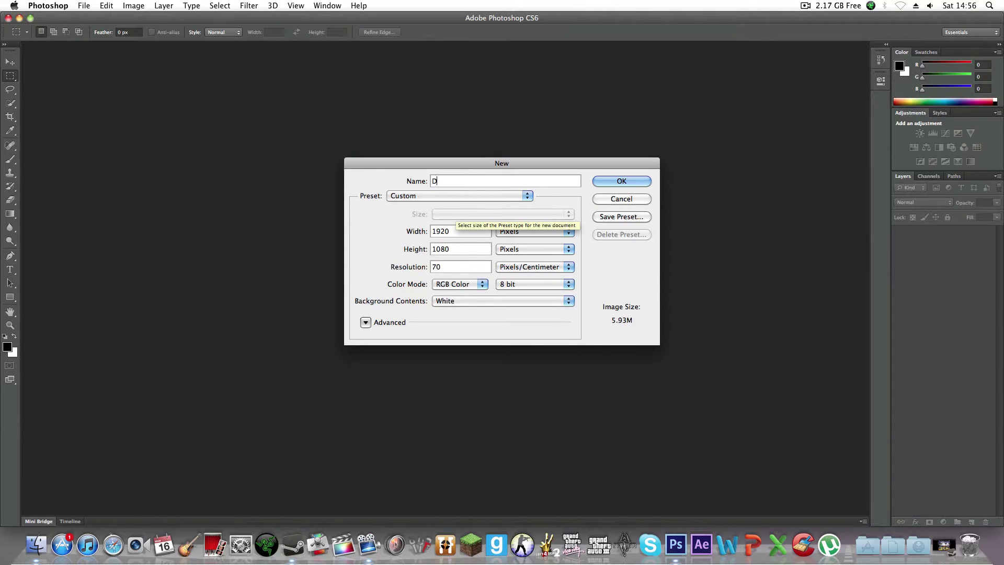
type("esktop 2")
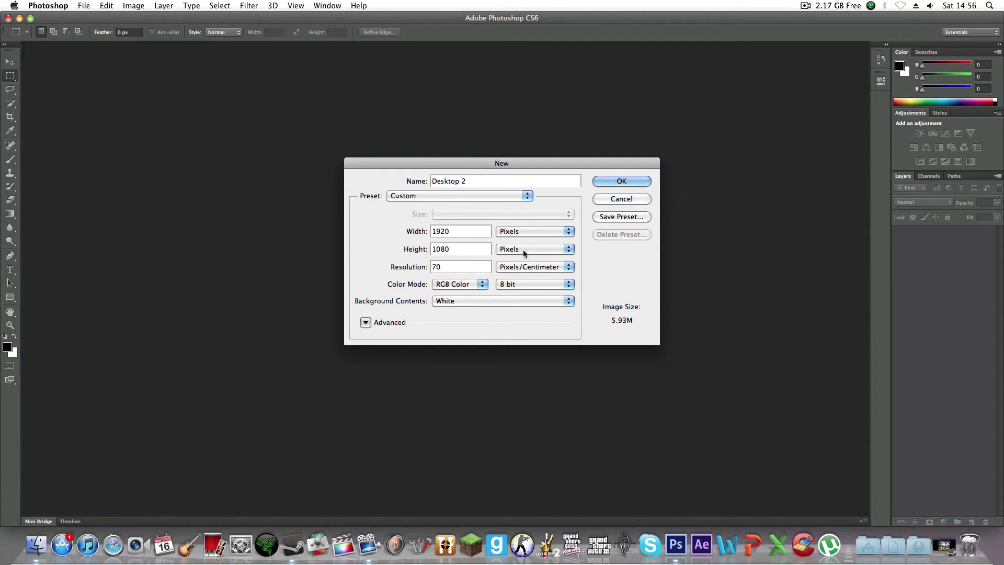
left_click(609, 182)
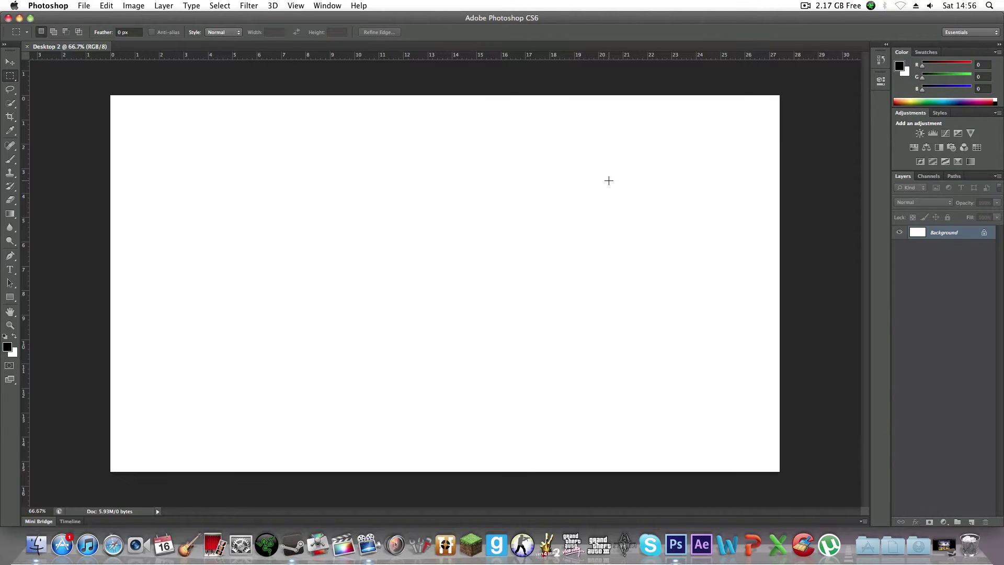
Set the Gradient tool's left colour stop to mid grey 737373.
left_click(11, 214)
left_click(57, 32)
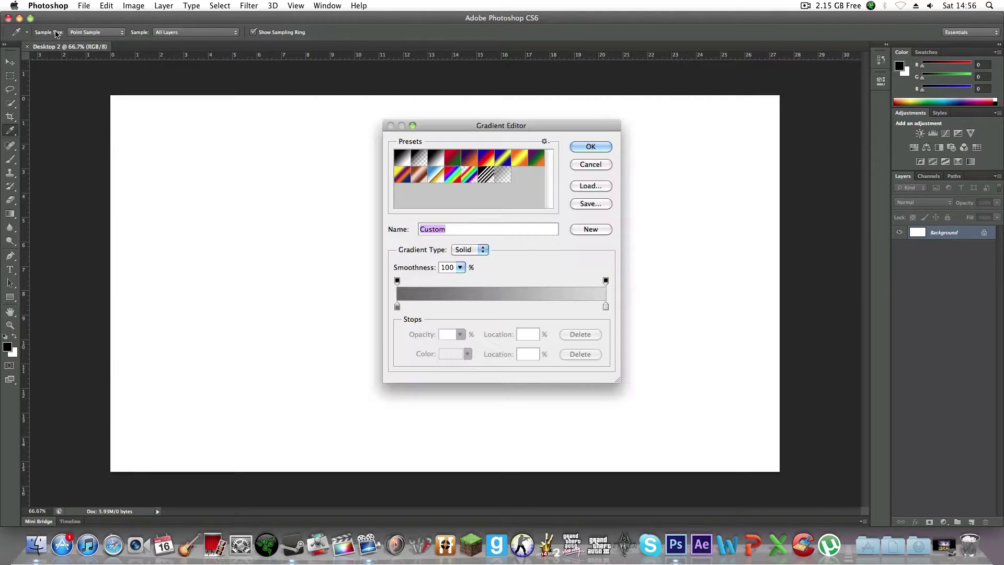
double_click(396, 308)
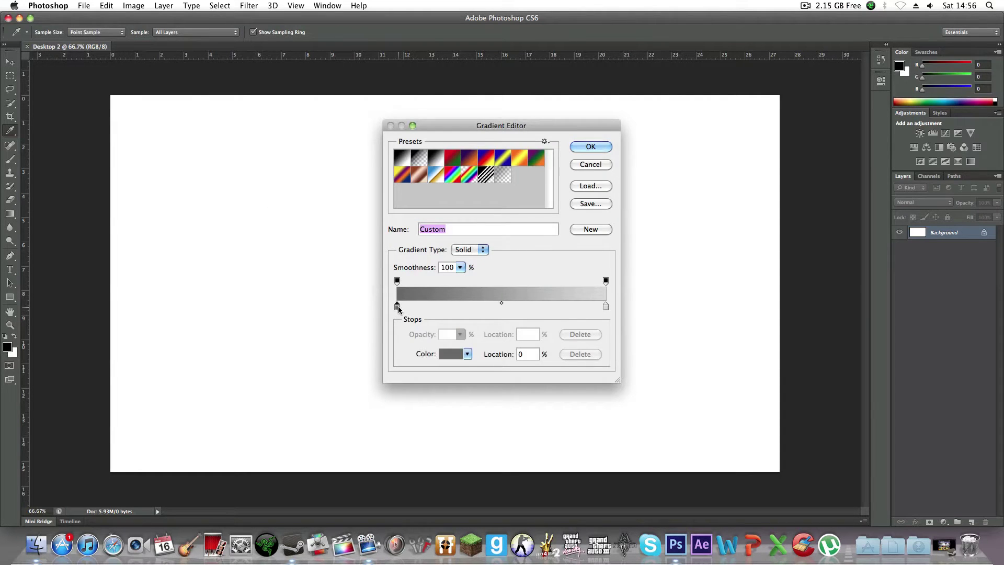
left_click_drag(359, 251, 352, 249)
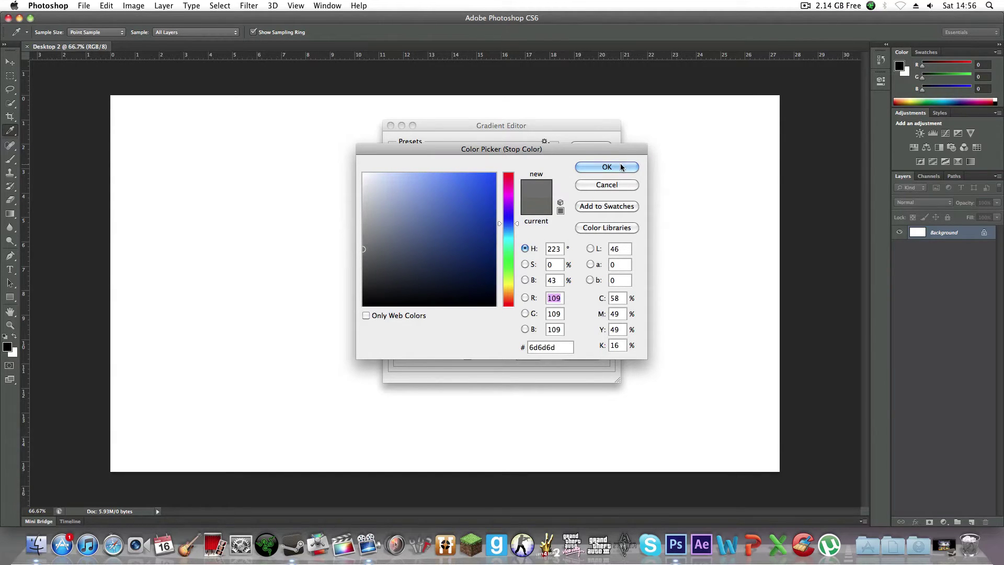
left_click(606, 167)
Set the right colour stop to light grey d1d1d1 and accept the gradient.
left_click(606, 306)
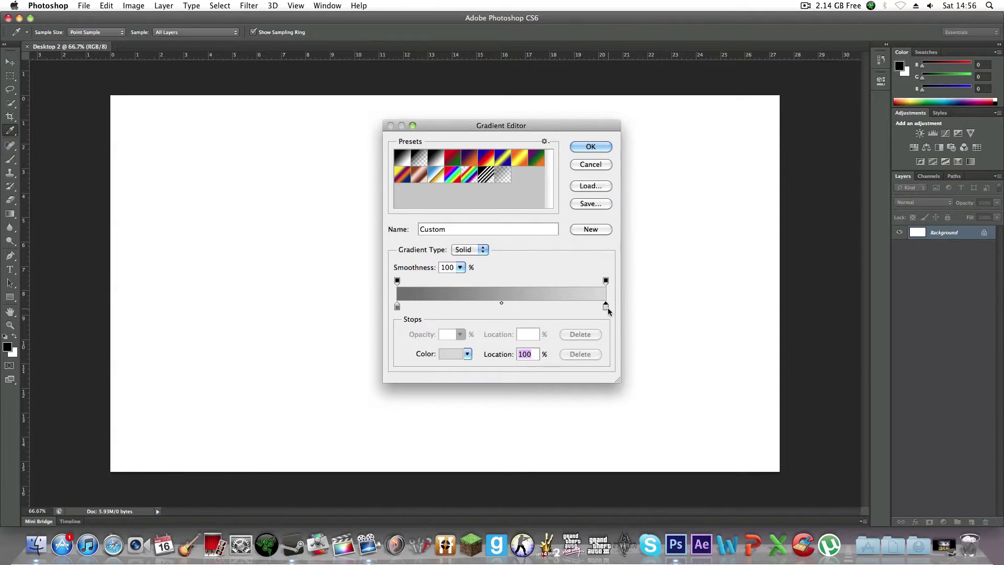
double_click(606, 307)
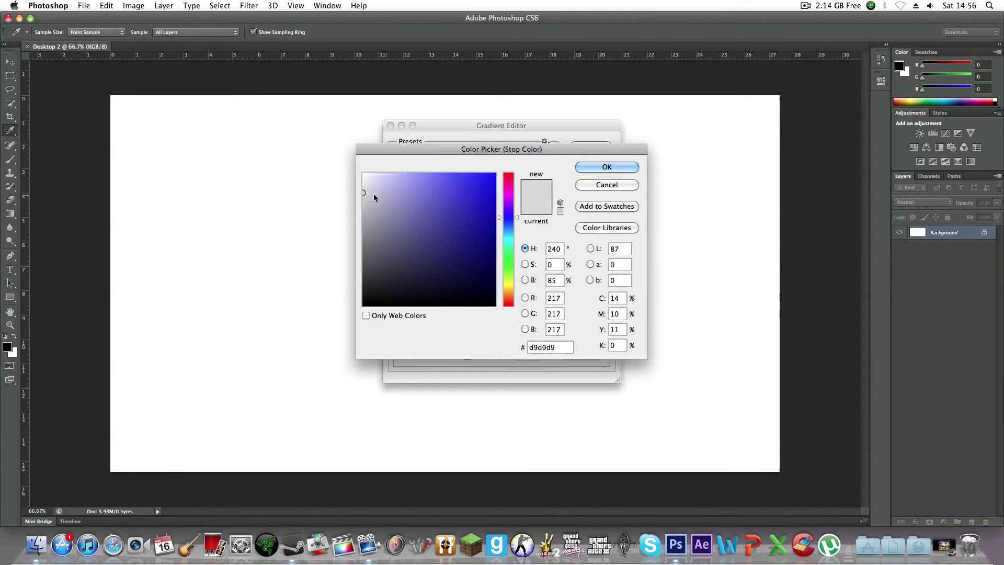
mouse_move(374, 195)
left_mouse_down()
mouse_move(355, 194)
mouse_move(364, 197)
left_mouse_up()
left_click(582, 168)
left_click(588, 149)
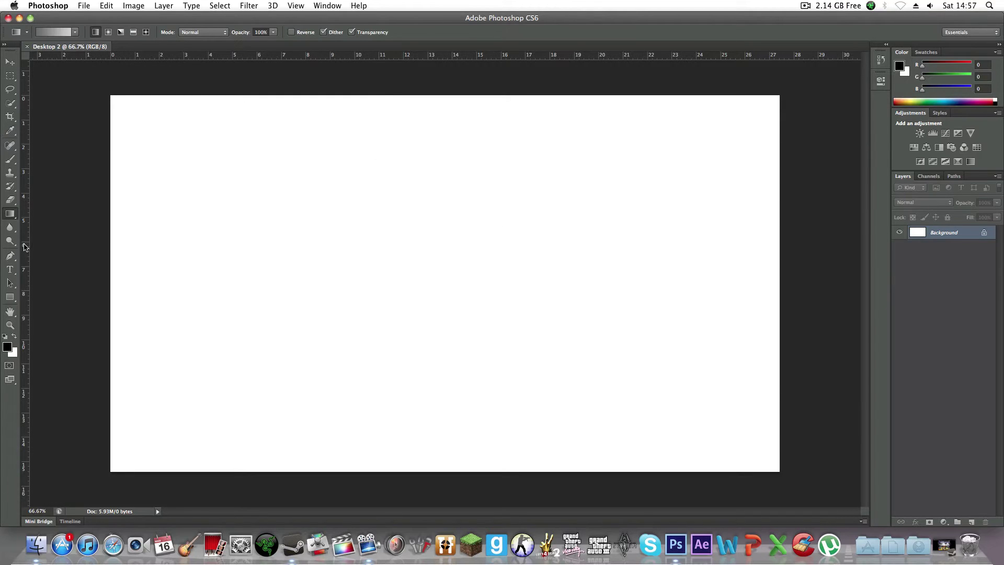
Add vertical and horizontal centre guides, then fill the background with a bottom-darkening grey gradient.
left_click_drag(25, 247, 445, 280)
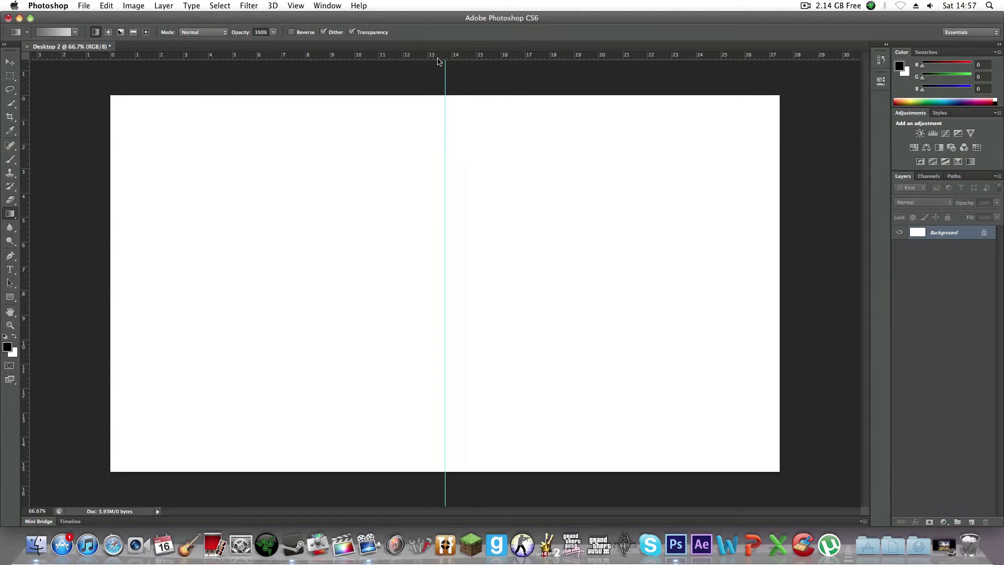
left_click_drag(437, 58, 441, 284)
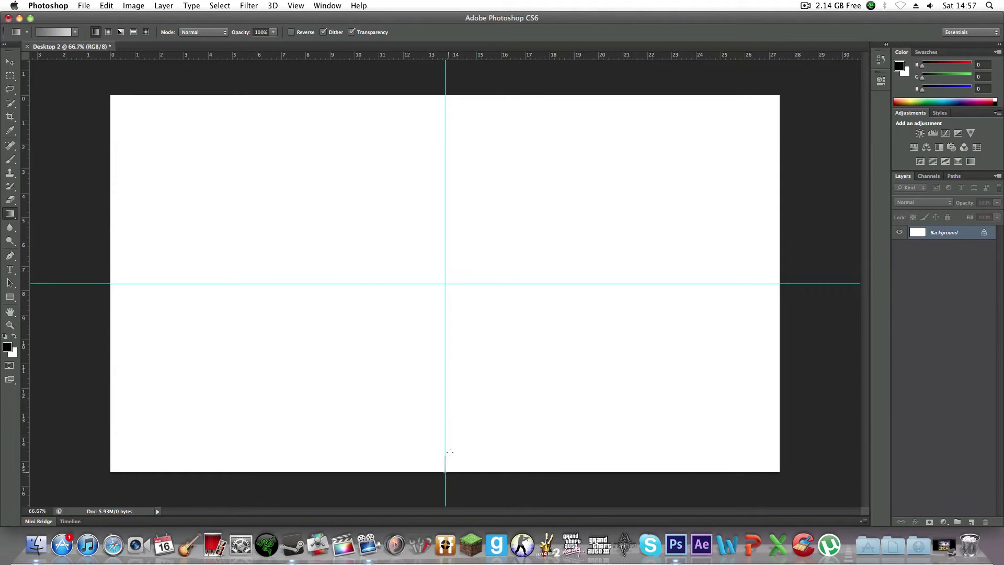
left_click_drag(450, 452, 477, 322)
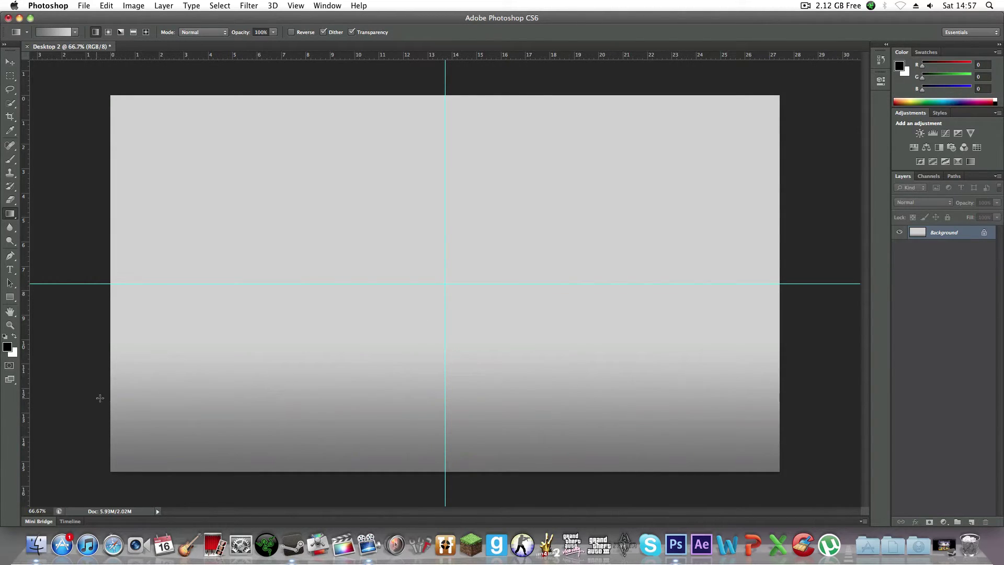
left_click(10, 273)
Type JAMMYDOODA, then scale and move it to the canvas centre and commit.
left_click(173, 226)
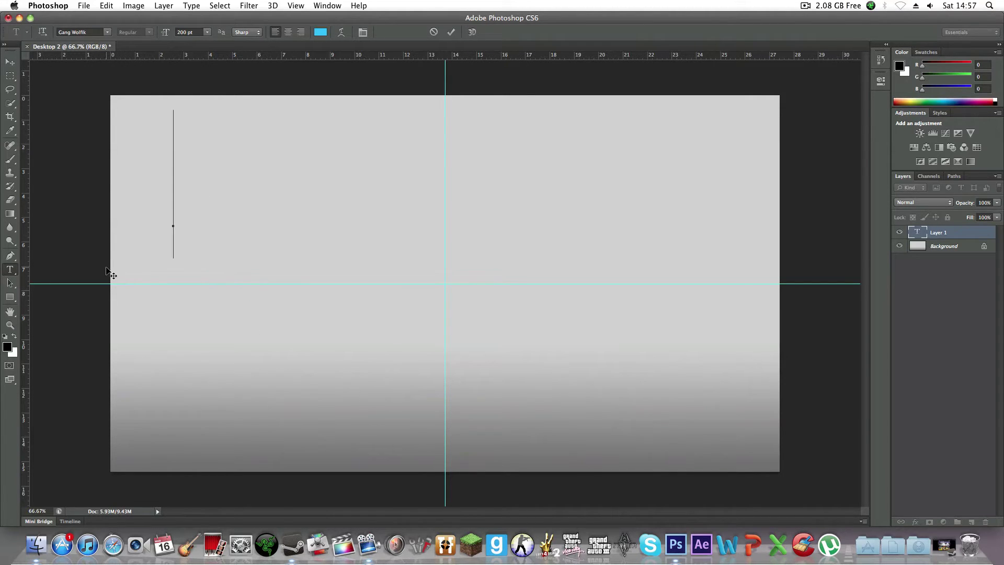
type("JAMM")
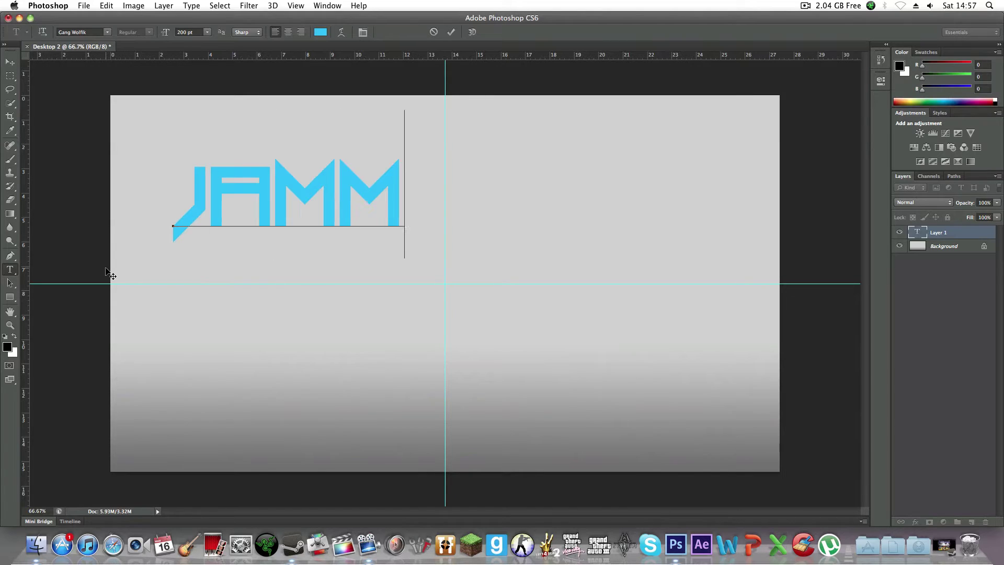
type("YDOODA")
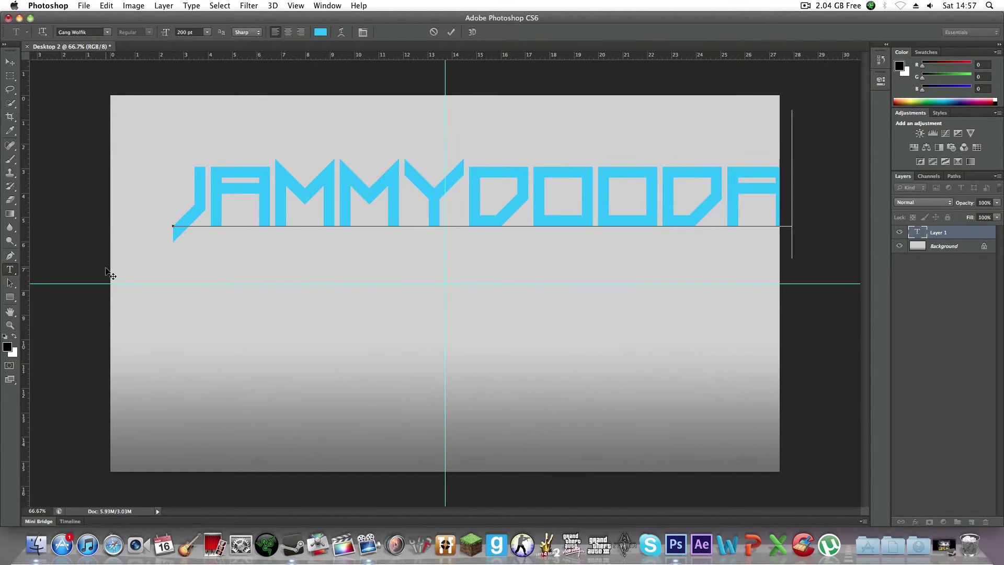
key("super")
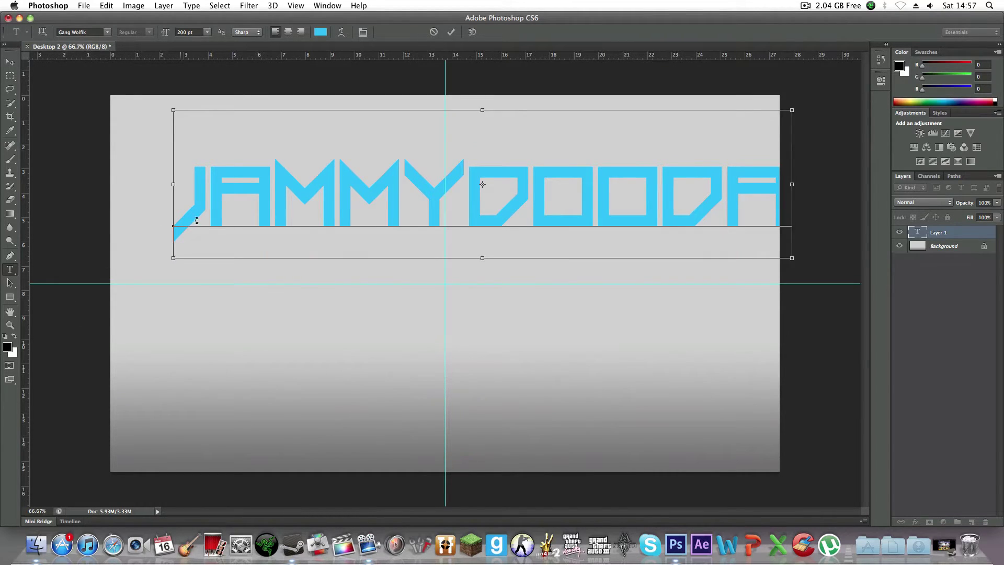
mouse_move(196, 220)
left_mouse_down()
mouse_move(292, 253)
mouse_move(195, 206)
left_mouse_up()
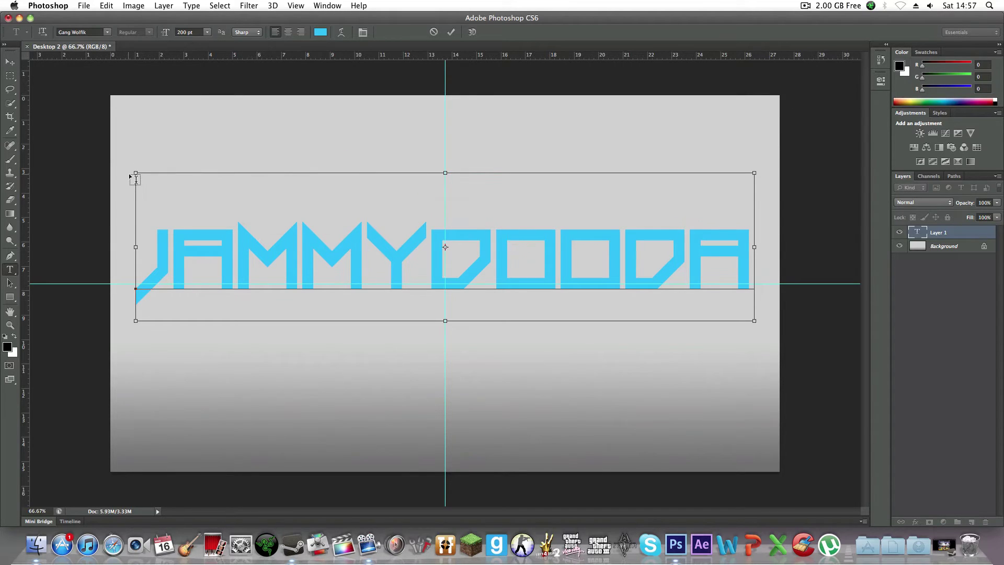
left_click_drag(136, 176, 234, 249)
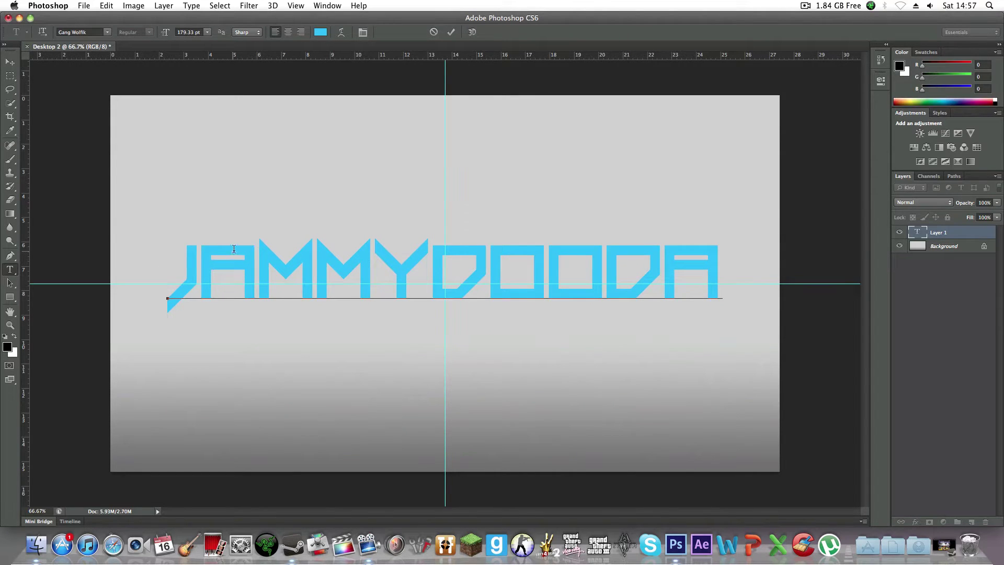
left_click(450, 33)
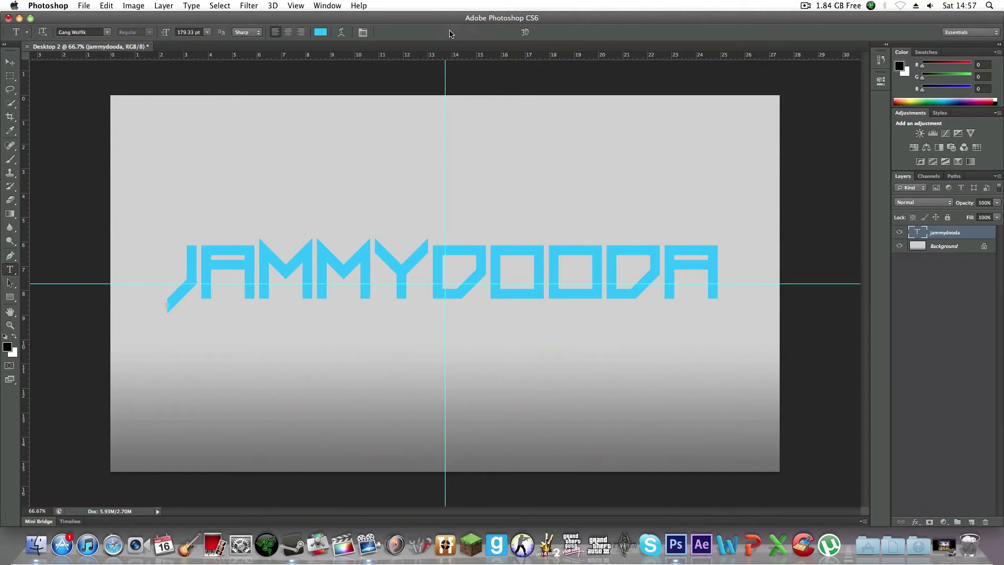
Give the text an Inner Bevel & Emboss at 1000% depth, then minimize Photoshop to preview.
key("h")
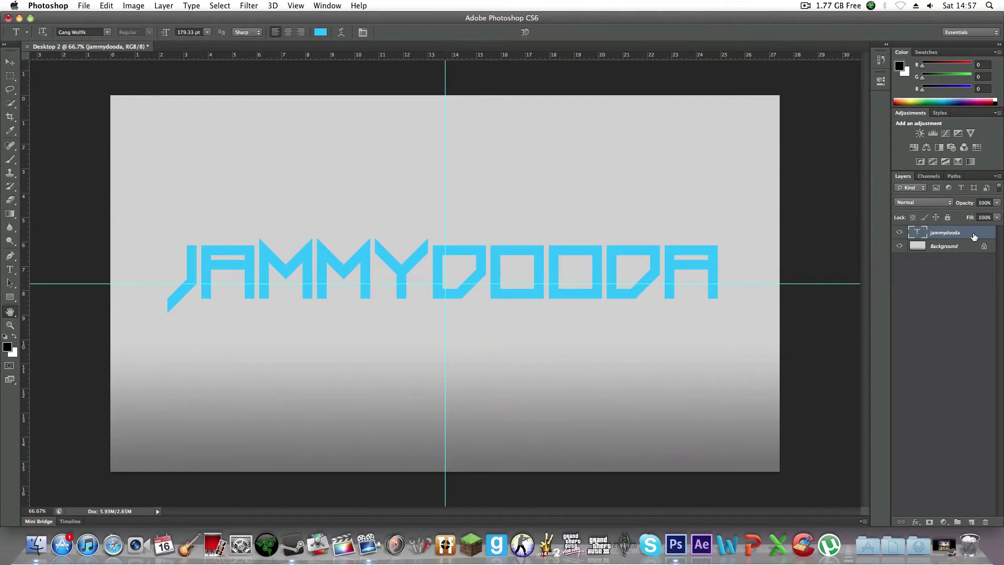
double_click(972, 238)
left_click(361, 171)
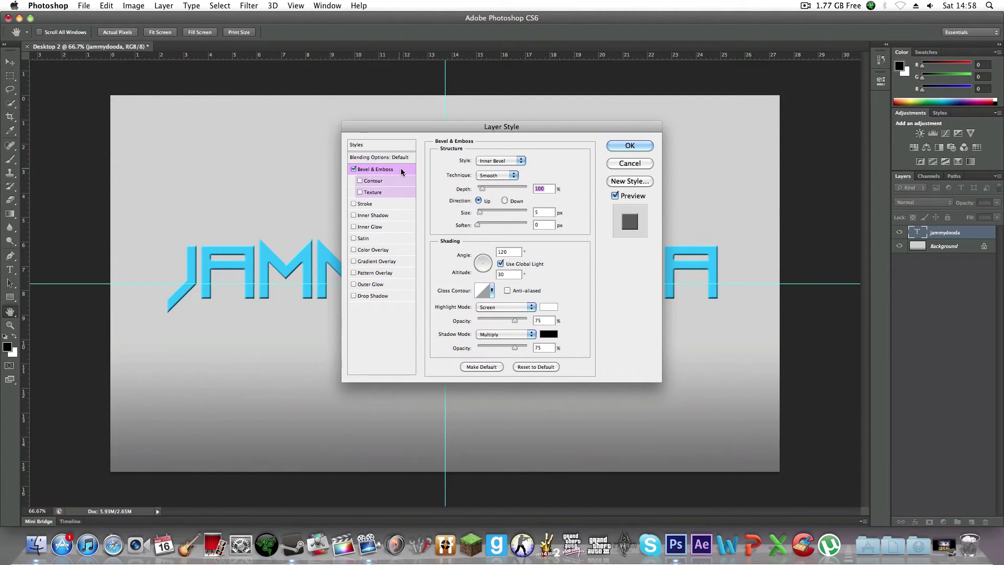
left_click_drag(481, 189, 562, 192)
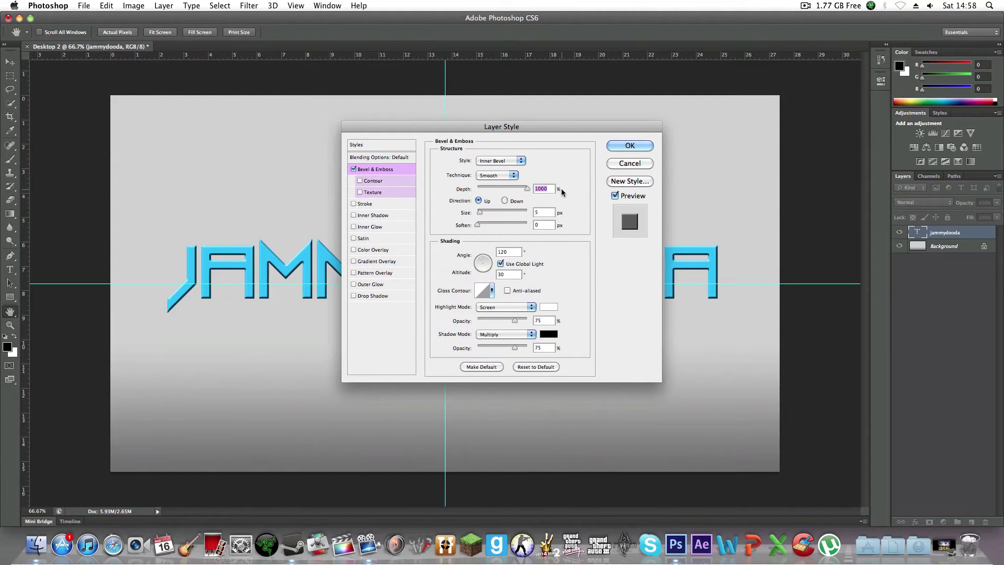
mouse_move(484, 212)
left_mouse_down()
mouse_move(530, 212)
mouse_move(467, 212)
mouse_move(482, 215)
left_mouse_up()
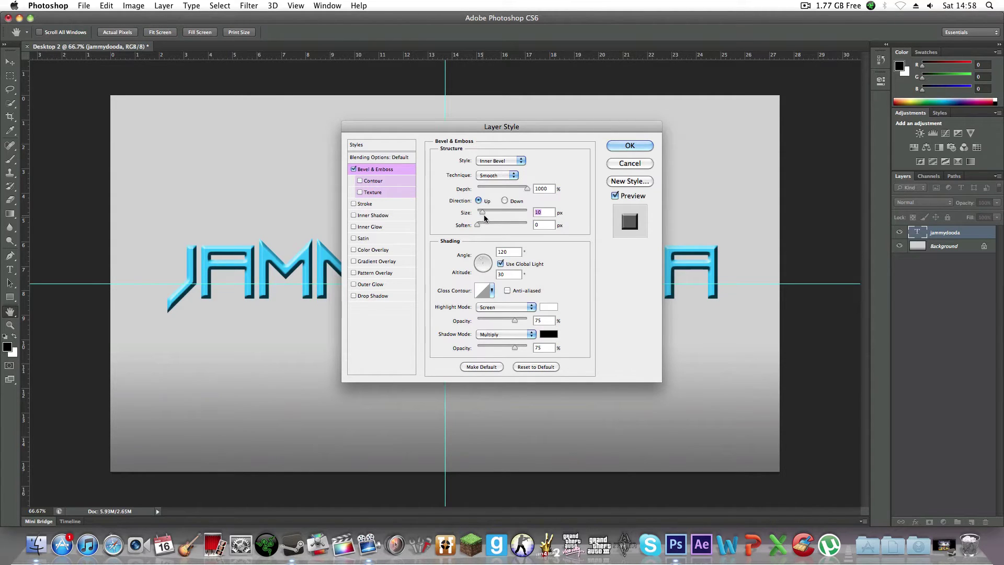
left_click_drag(482, 225, 487, 227)
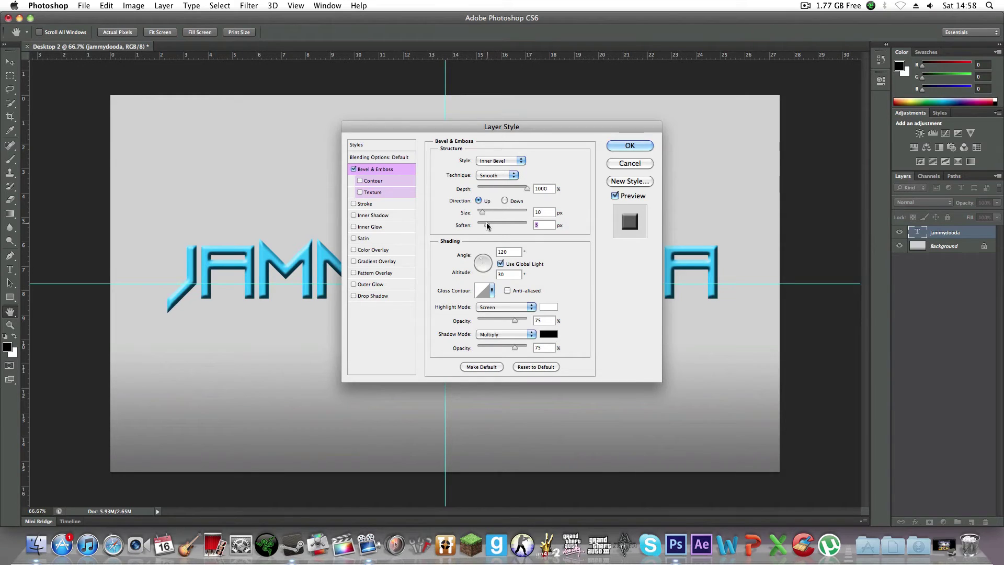
left_click(629, 145)
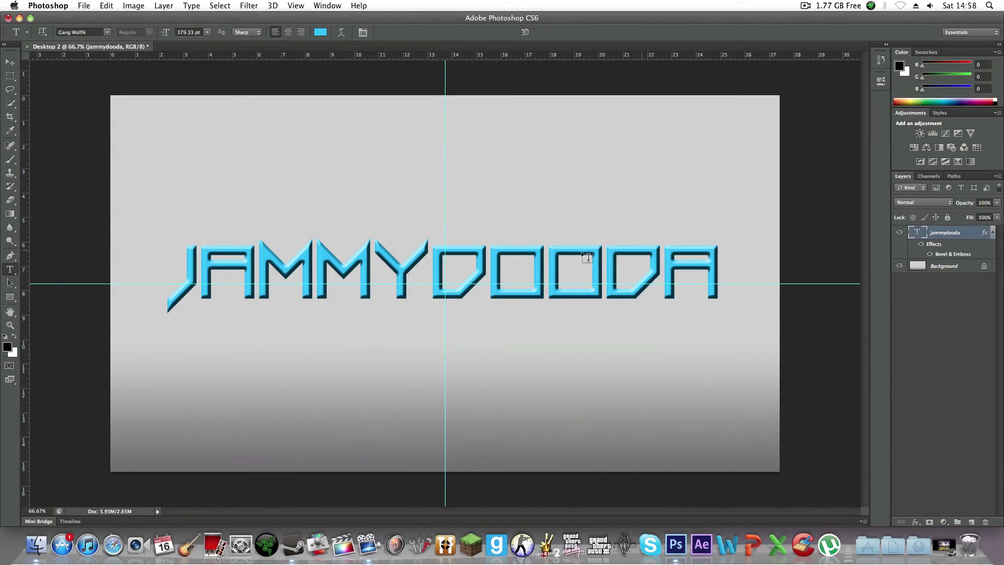
left_click(20, 18)
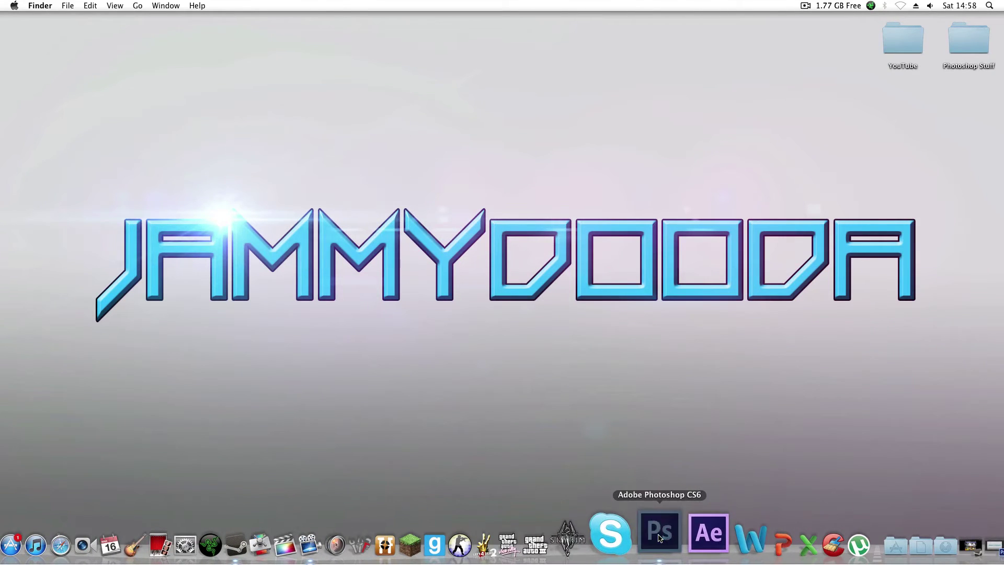
Add a 3 px black outside stroke to the JAMMYDOODA text and minimize Photoshop again.
left_click(643, 532)
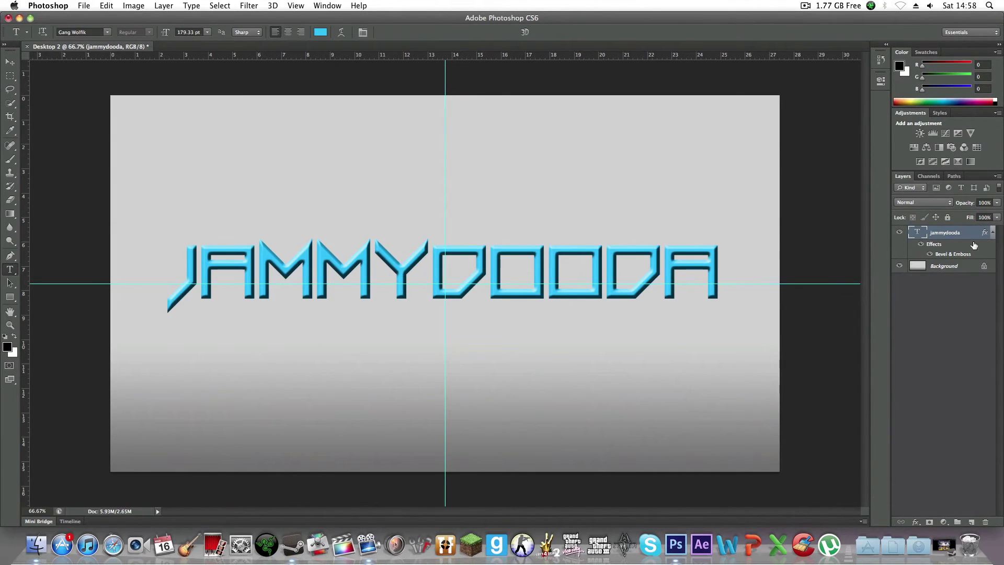
double_click(970, 236)
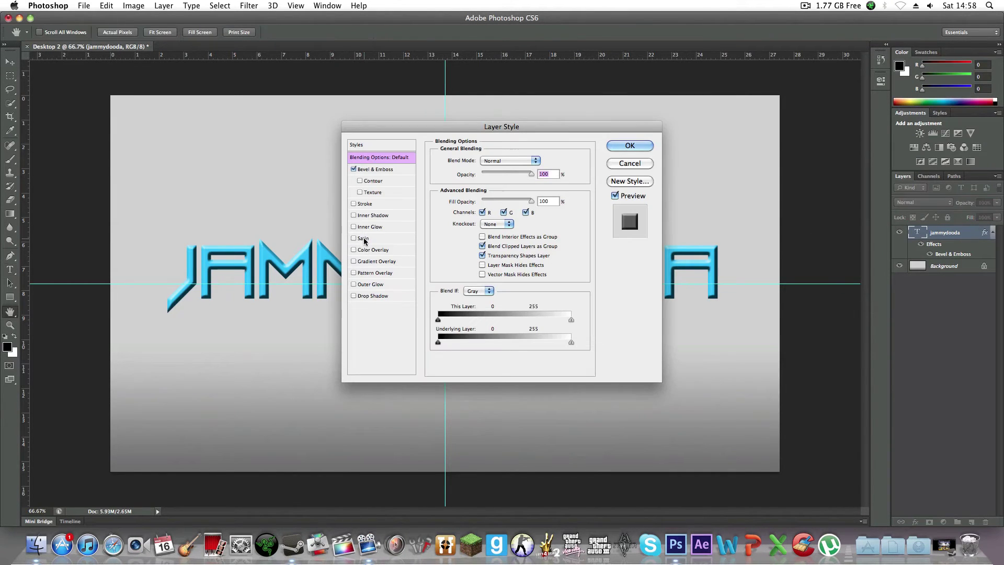
left_click(365, 204)
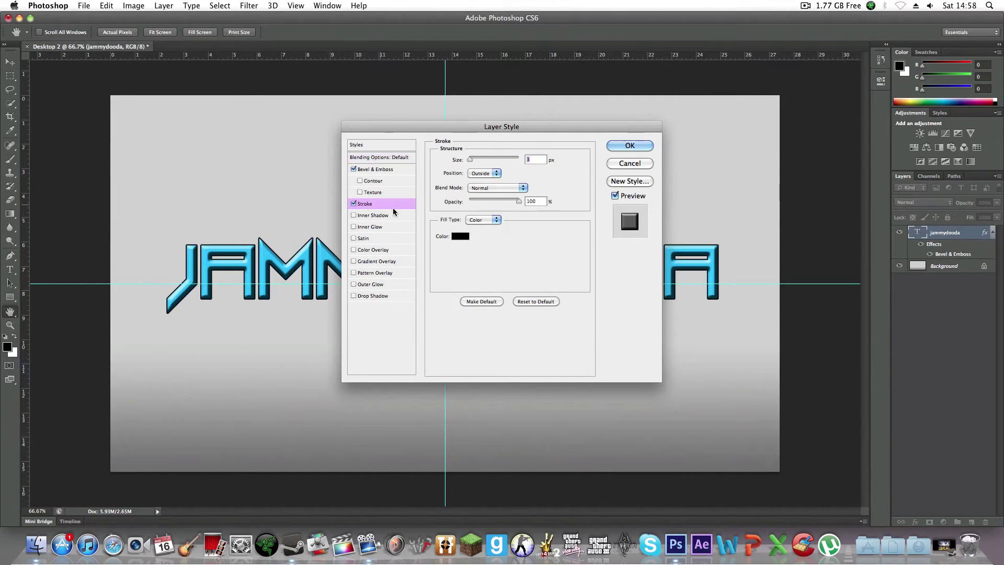
left_click(630, 144)
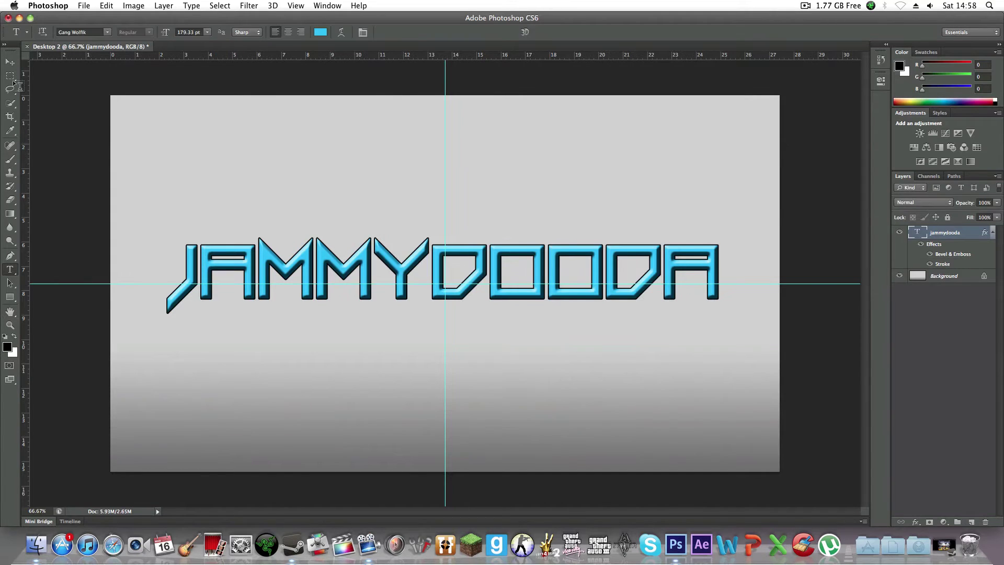
left_click(19, 18)
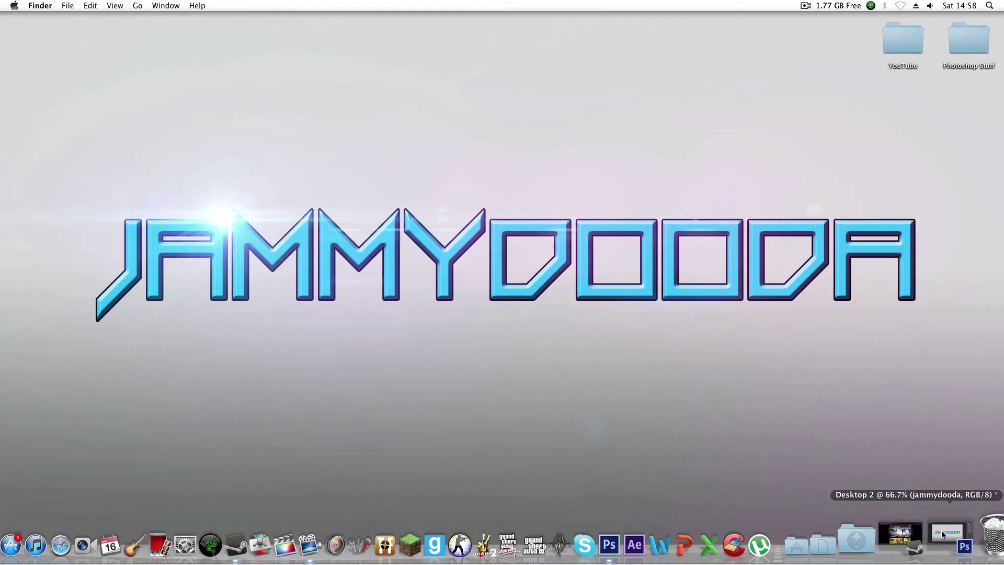
In Finder, open the Flares folder under Desktop > Photoshop Stuff.
left_click(941, 530)
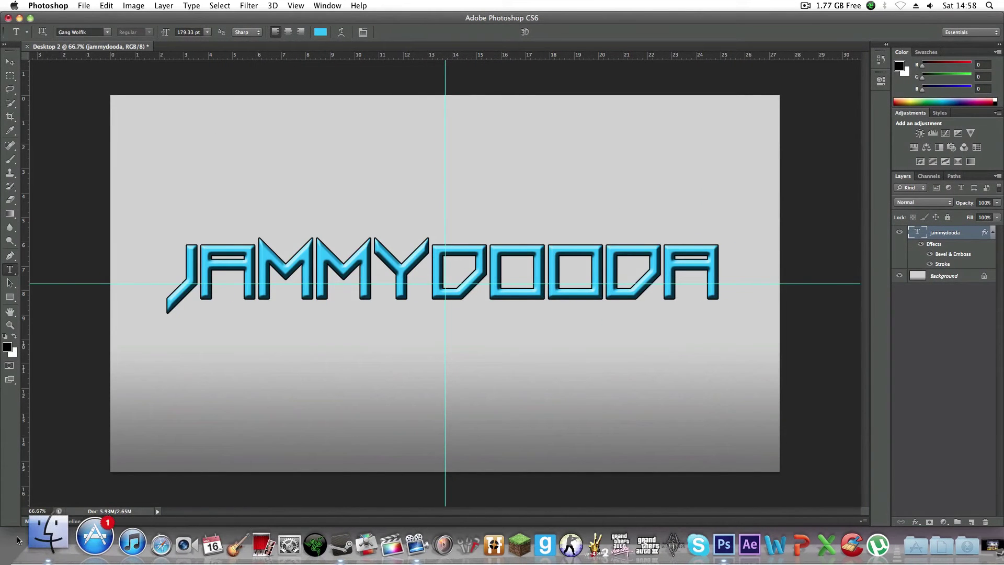
left_click(21, 540)
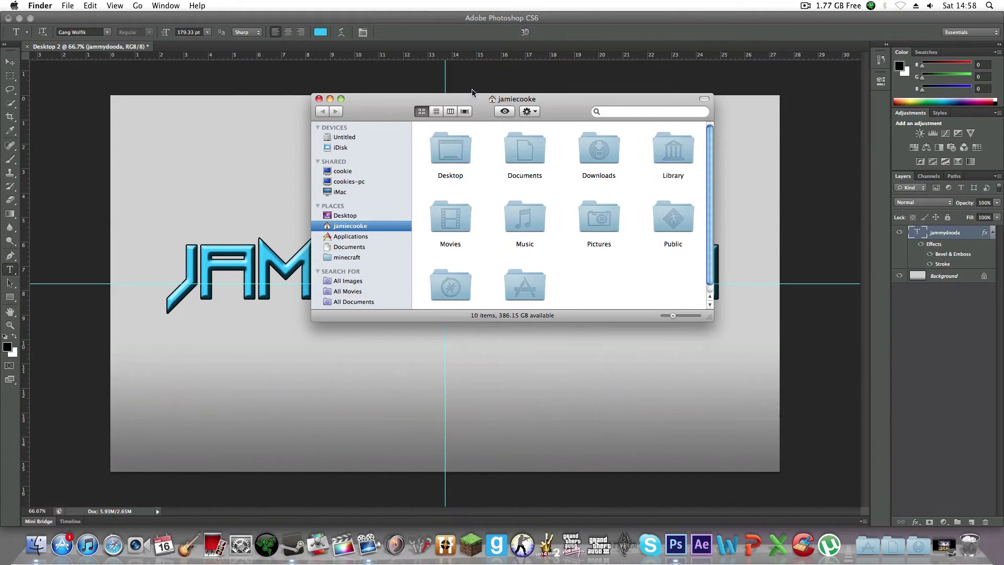
double_click(454, 149)
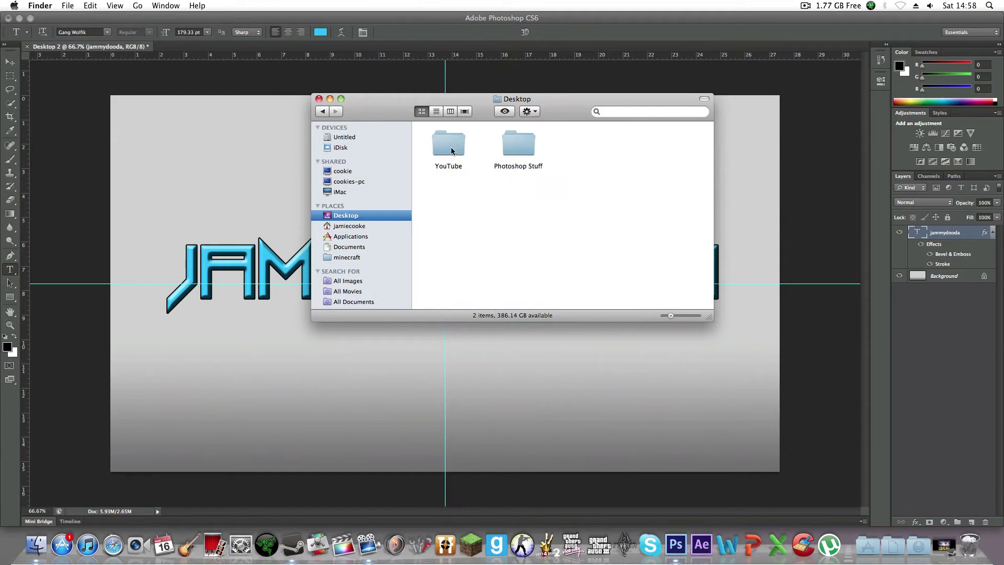
double_click(508, 141)
left_click_drag(522, 116, 508, 125)
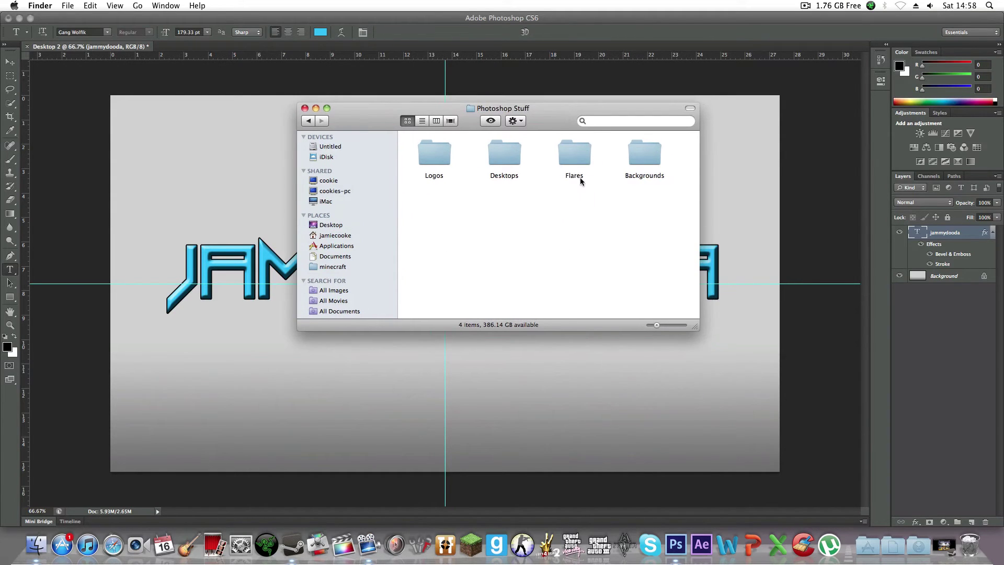
left_click(573, 152)
double_click(573, 151)
Preview the 4.jpg and Acrez5.jpg flare images, closing each preview afterward.
scroll(550, 193, "down", 2)
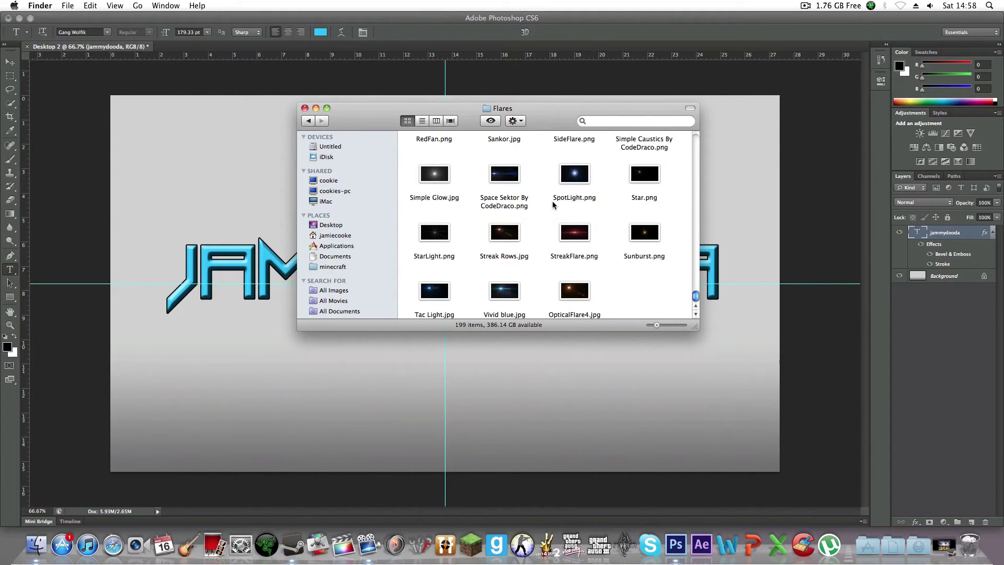
scroll(521, 267, "up", 20)
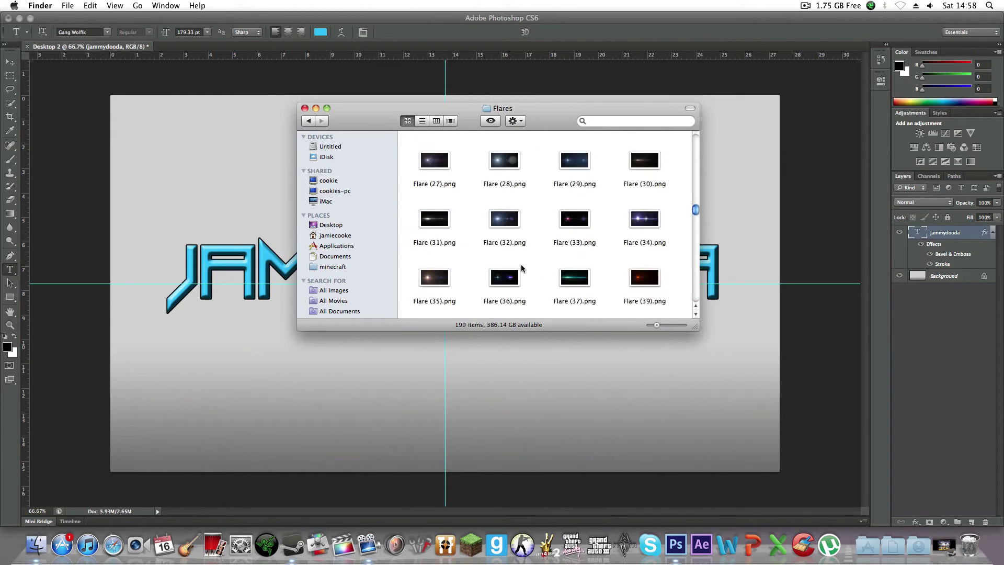
scroll(521, 265, "up", 2)
scroll(525, 267, "down", 5)
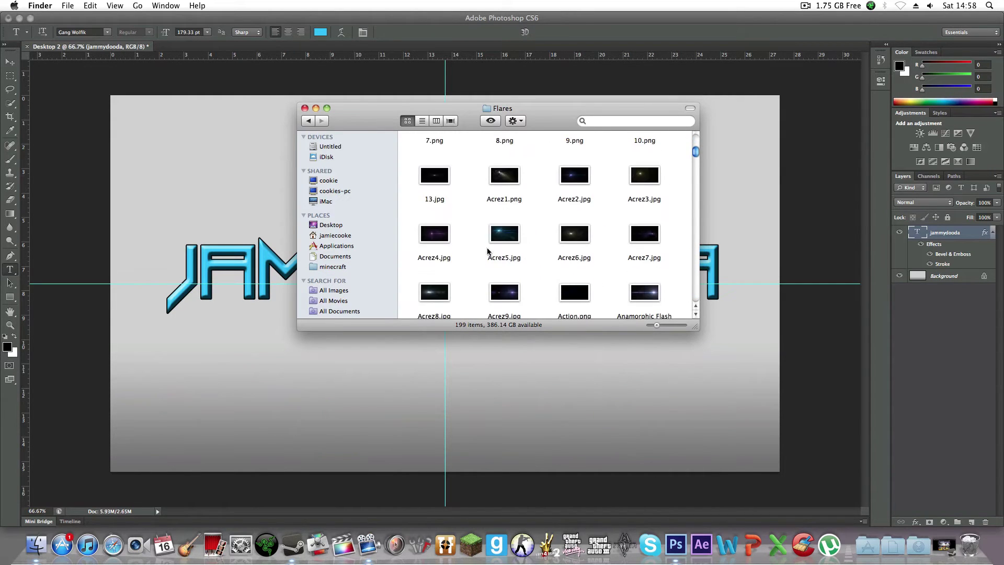
scroll(489, 251, "up", 5)
double_click(433, 269)
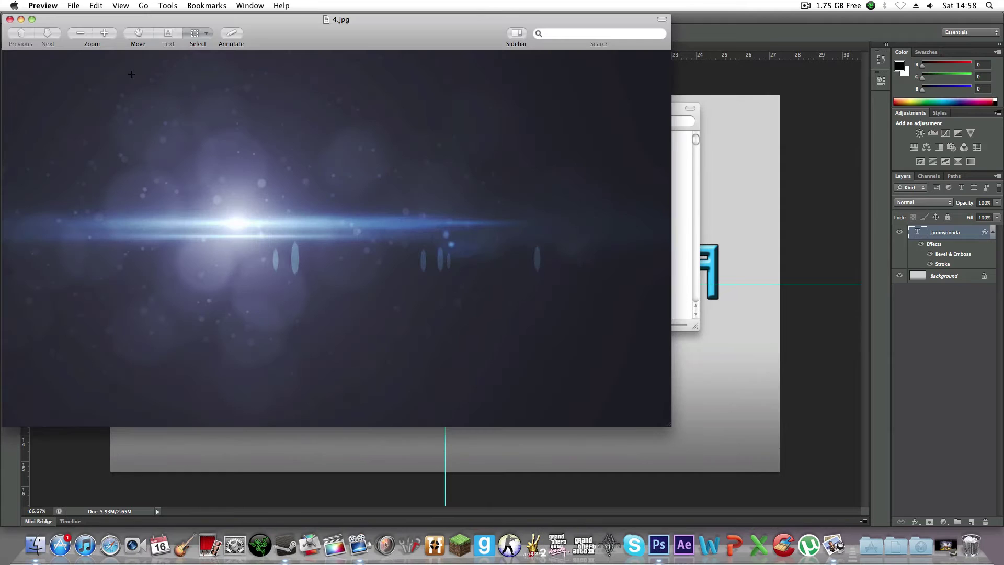
left_click(10, 21)
scroll(529, 255, "down", 5)
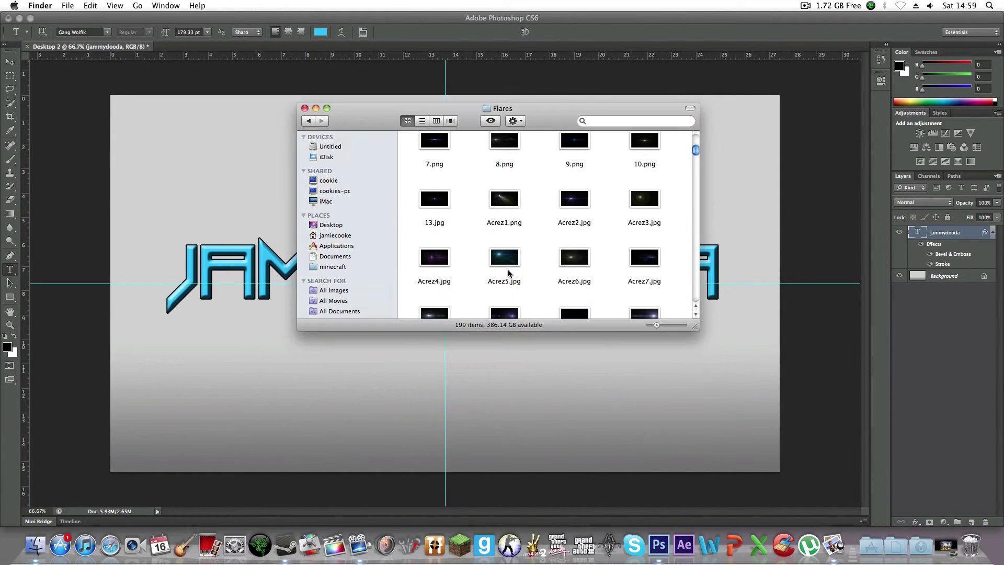
double_click(510, 272)
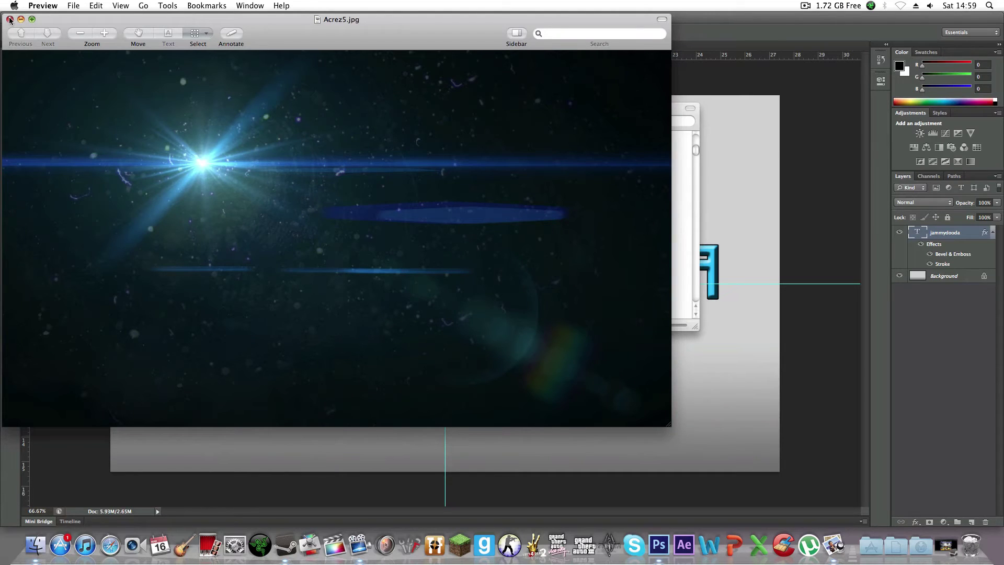
left_click(10, 19)
Place Acrez5.jpg into the wallpaper document, enlarging it and shifting it down-left.
left_click_drag(506, 260, 235, 259)
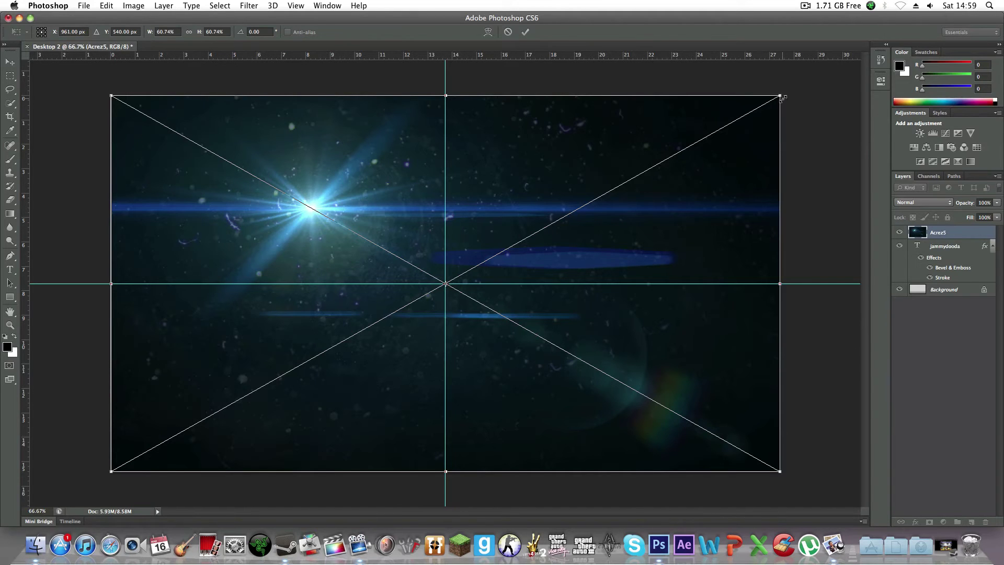
left_click_drag(782, 95, 929, 15)
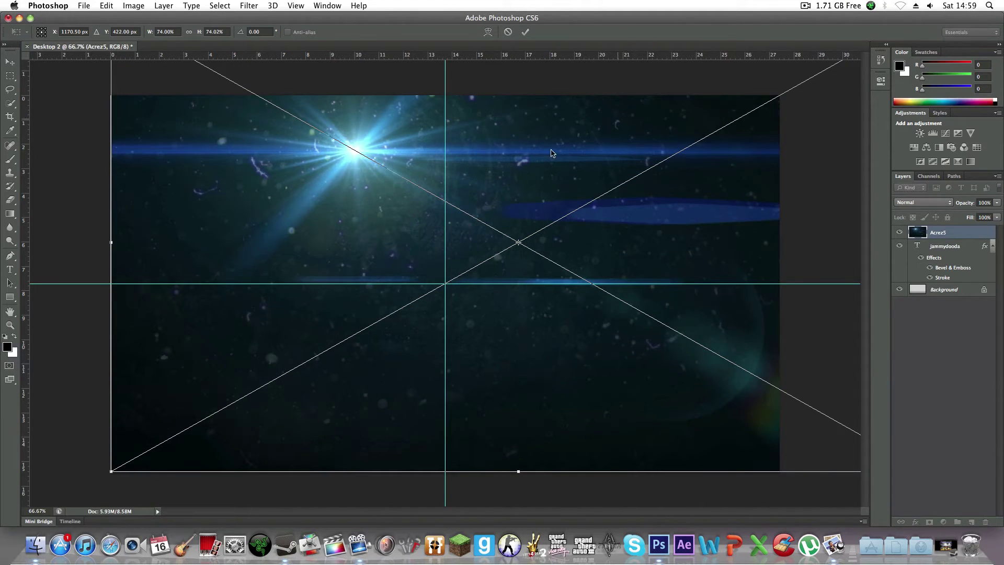
left_click_drag(351, 303, 306, 372)
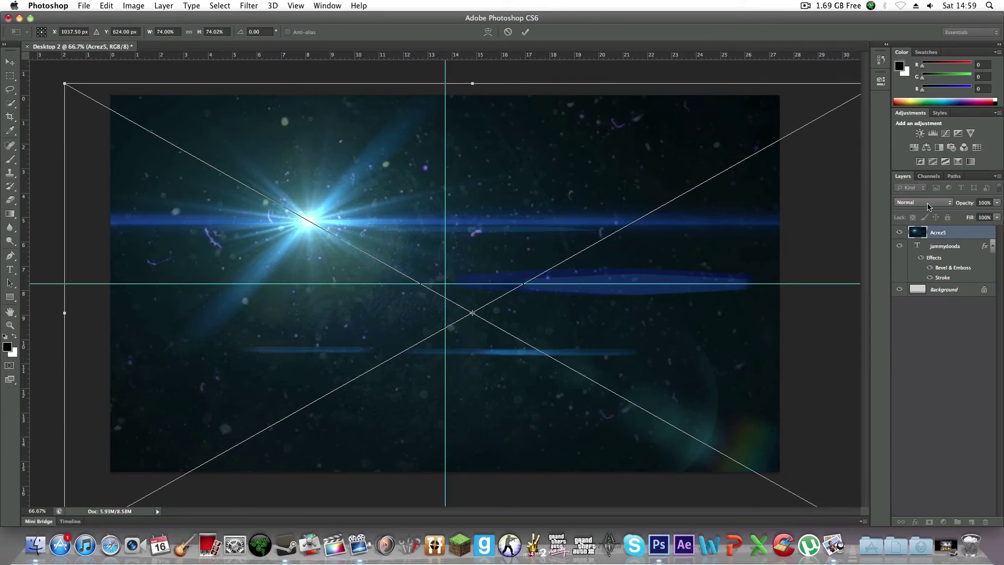
Set the flare layer to Screen blending and shrink it to about 54% over the text.
left_click(928, 206)
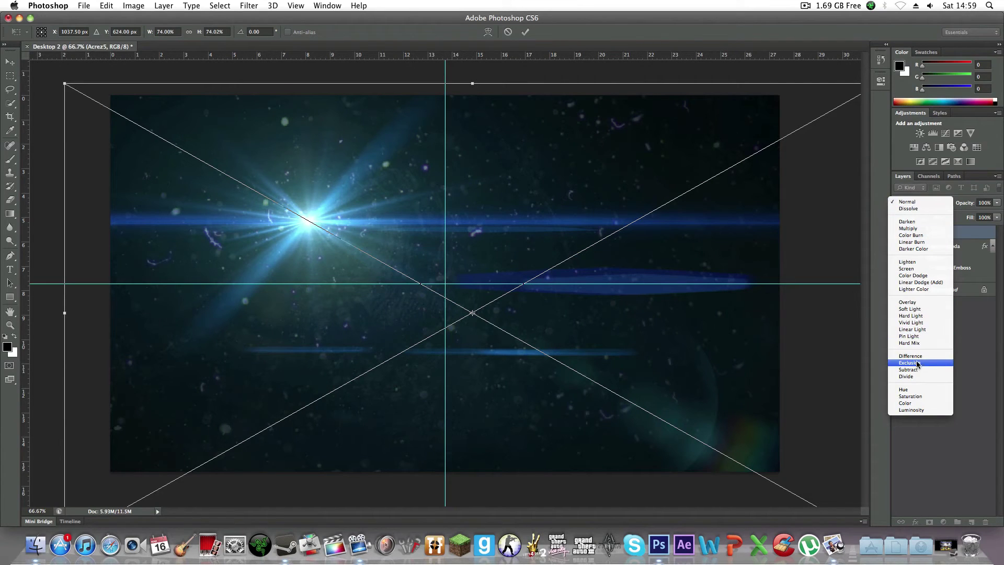
left_click(917, 269)
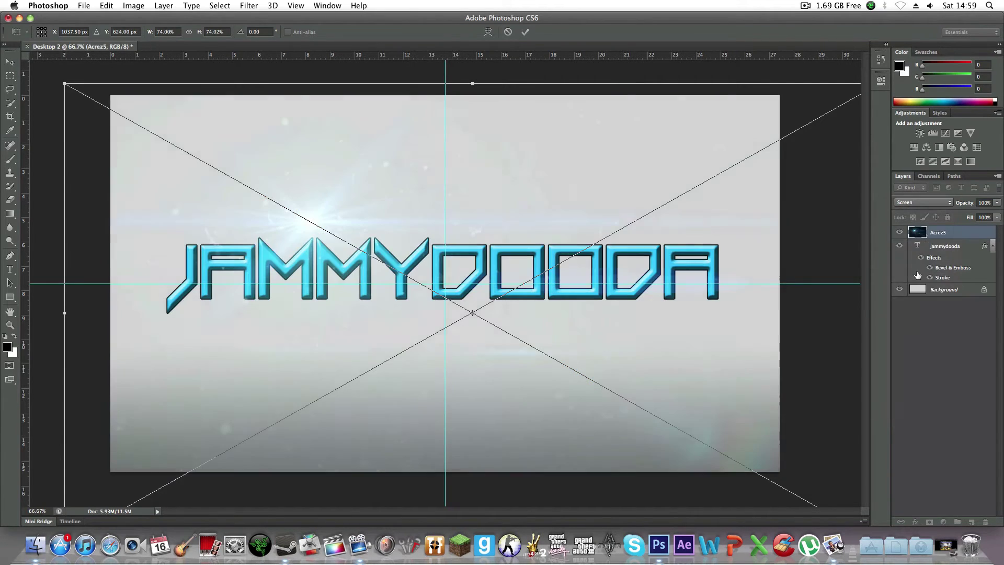
left_click_drag(641, 317, 601, 335)
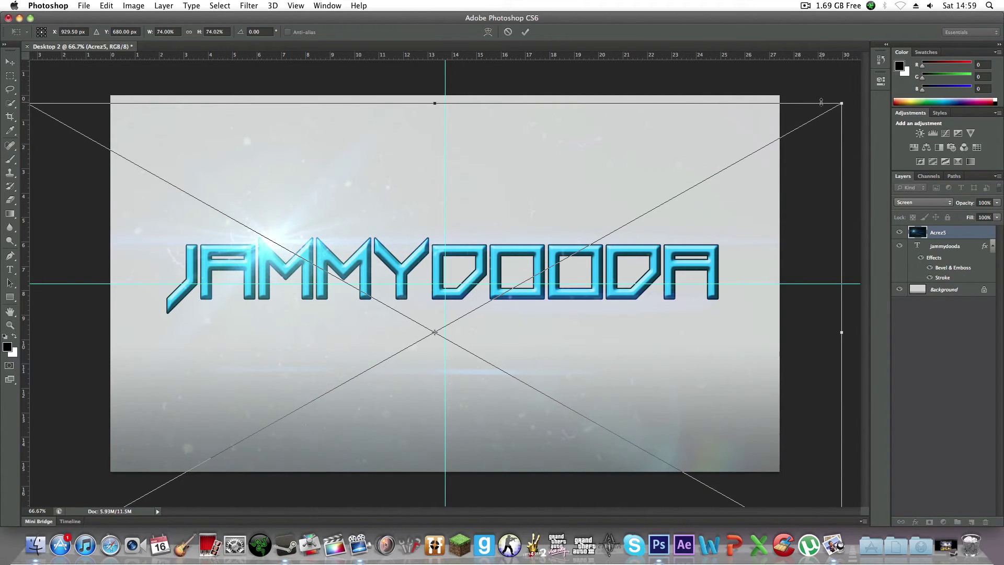
left_click_drag(838, 104, 655, 191)
left_click_drag(626, 240, 667, 196)
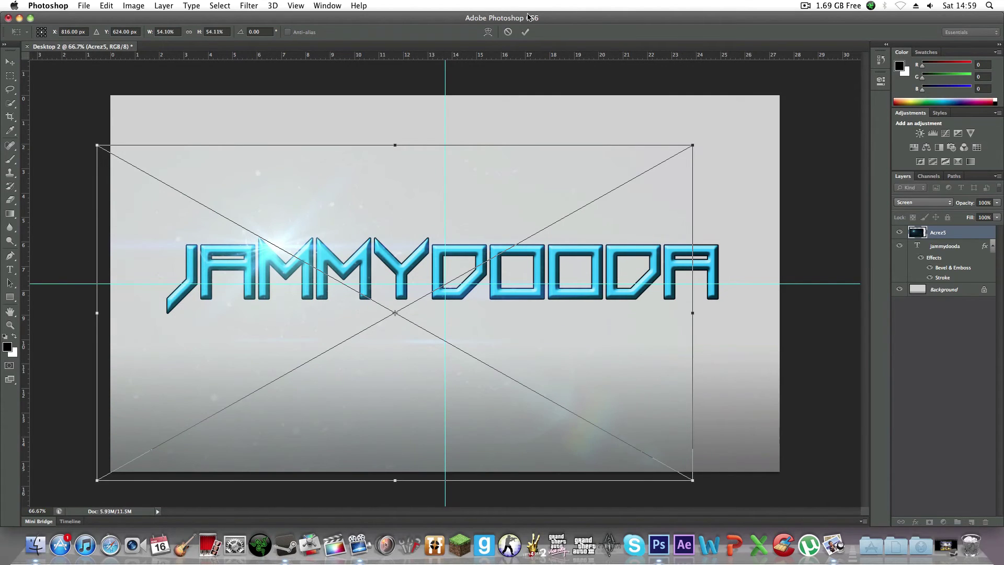
Enlarge the Acrez5 flare to about 78%, move it down-left over the text's start, and commit.
left_click(525, 32)
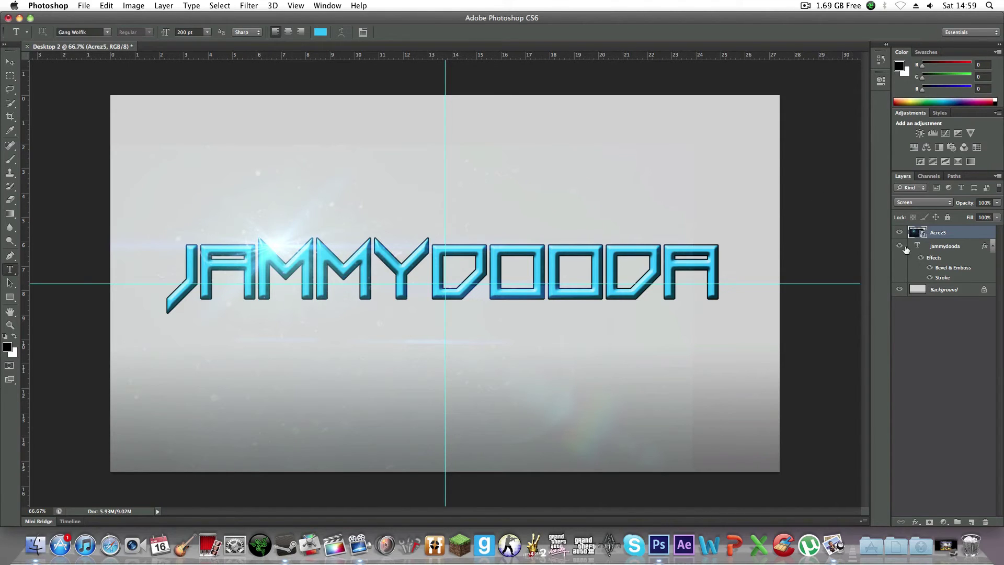
key("alt+bracketleft")
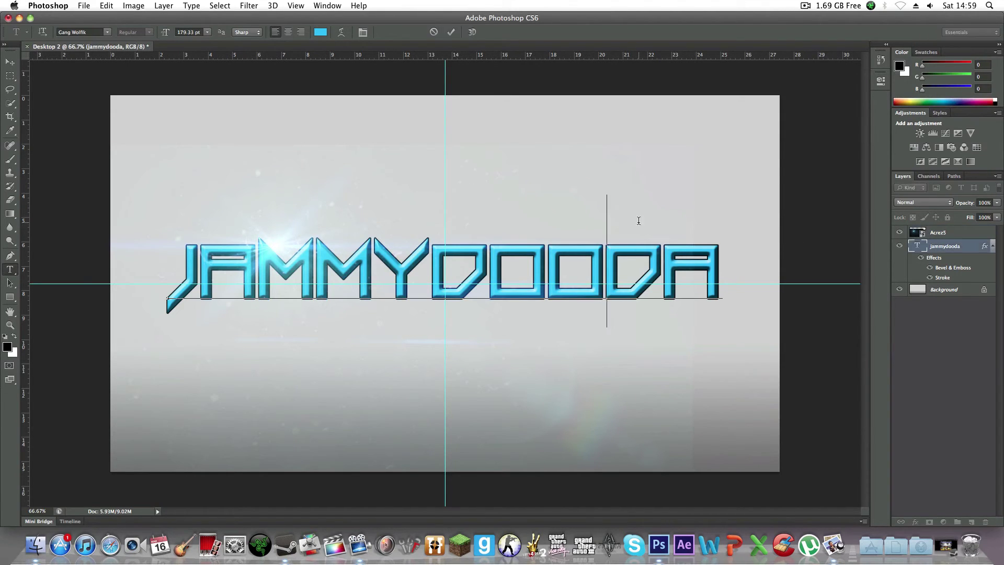
left_click(952, 233)
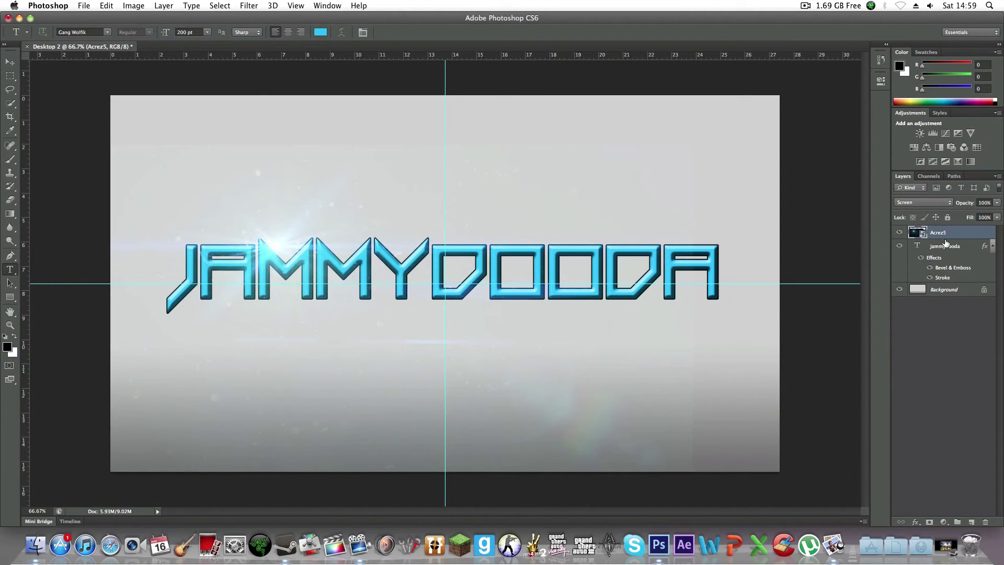
key("super+t")
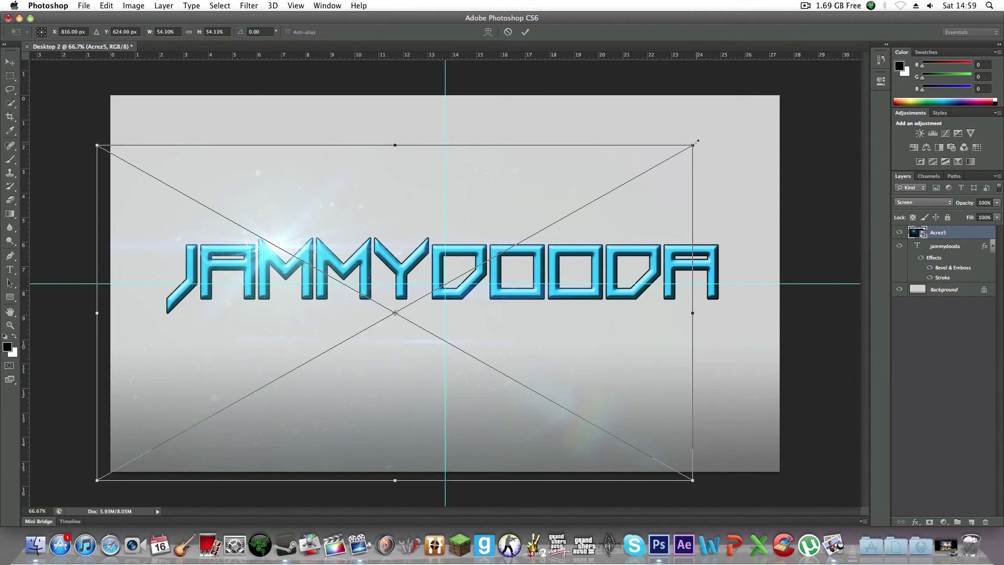
left_click_drag(696, 142, 982, 52)
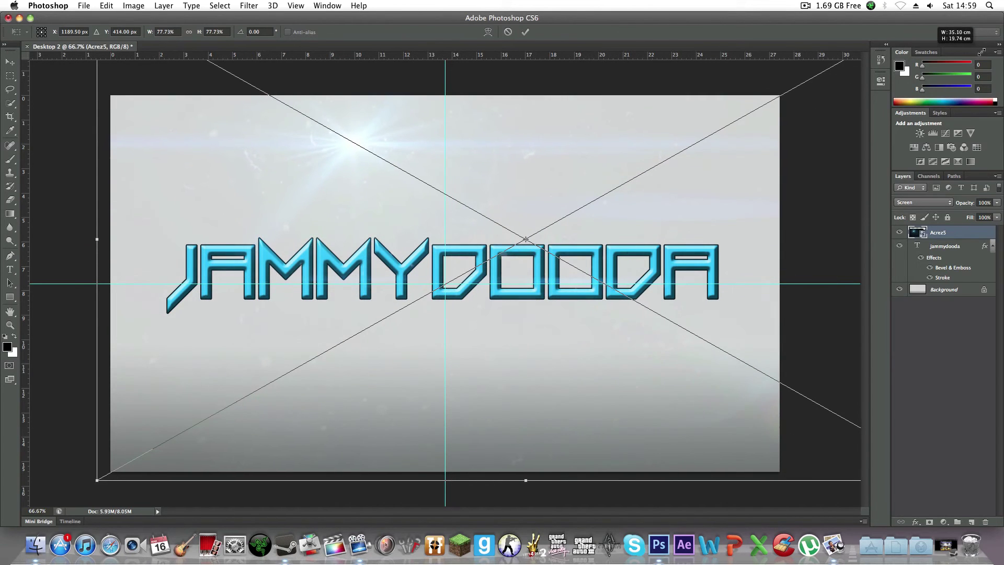
left_click_drag(641, 150, 532, 261)
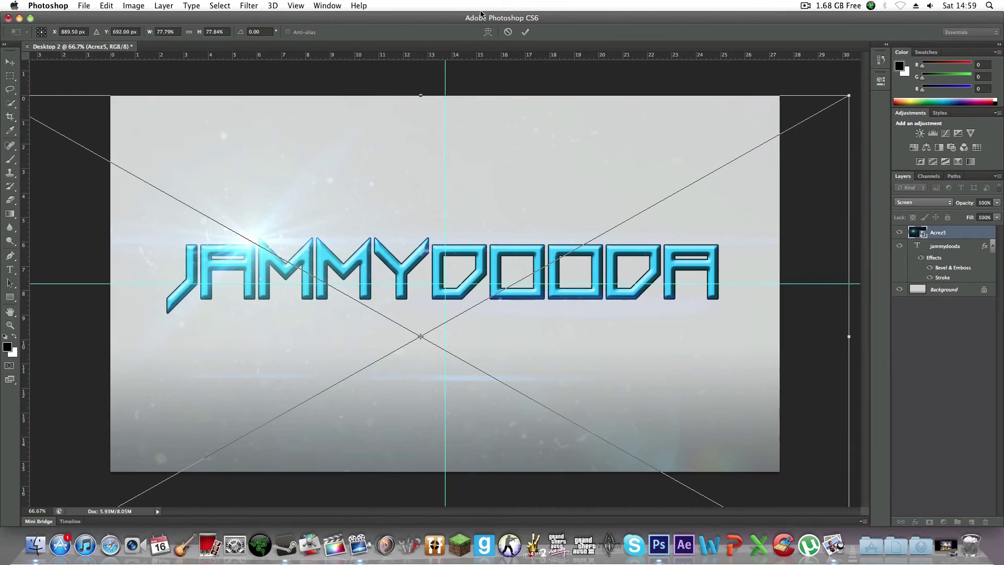
left_click(525, 33)
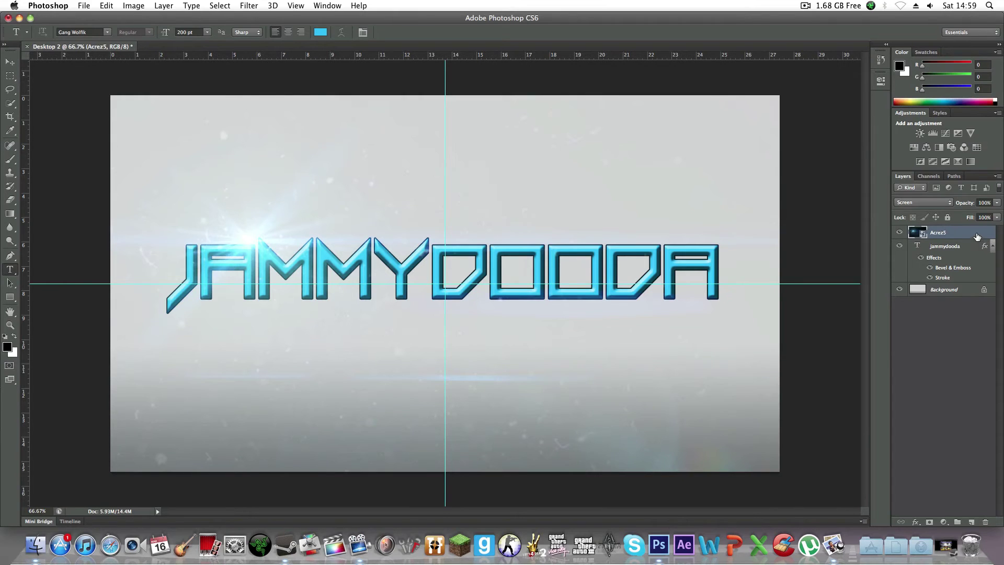
Delete the Acrez5 flare layer and preview Flare (36).png from the Flares folder in Finder.
right_click(962, 238)
left_click(936, 196)
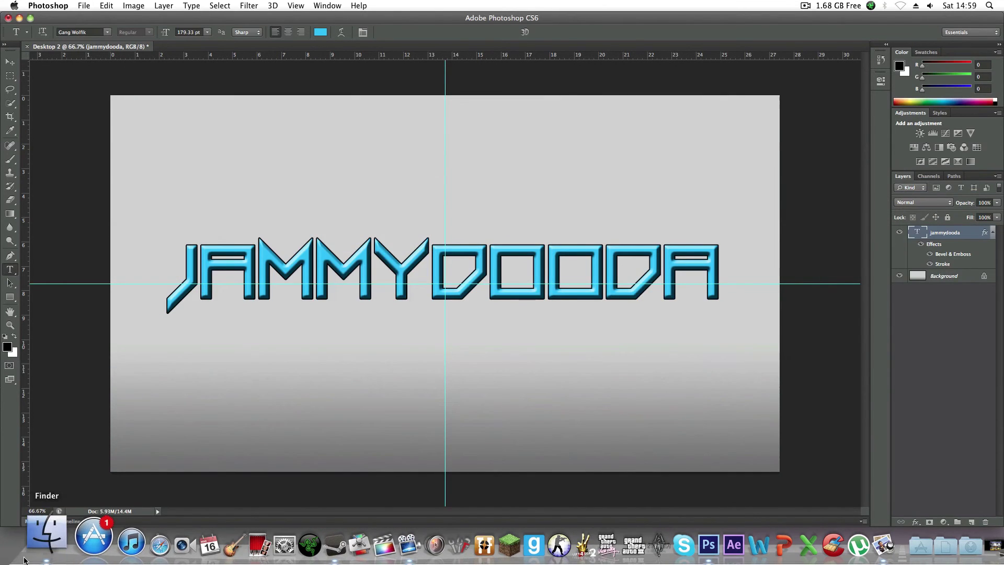
left_click(35, 545)
scroll(480, 231, "down", 6)
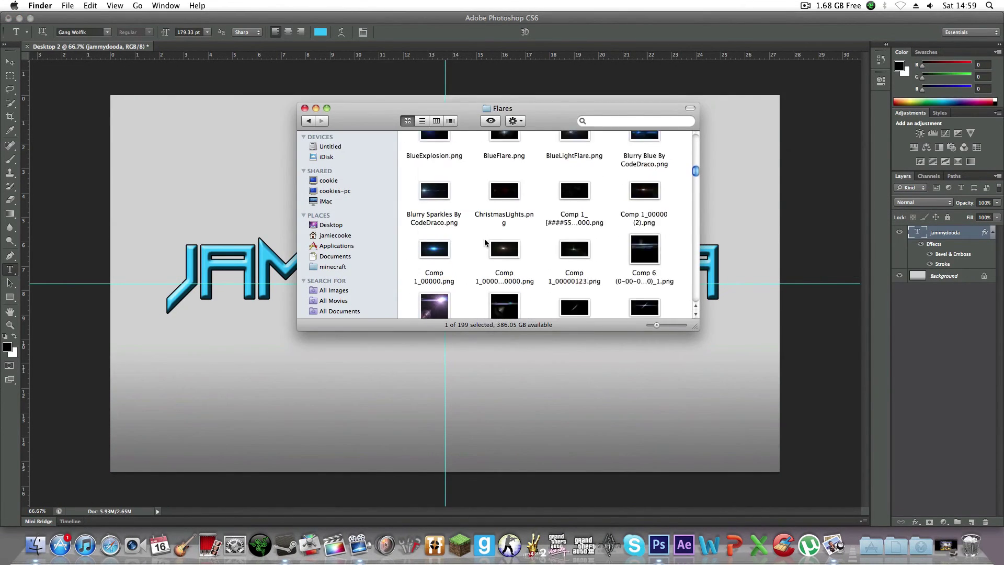
scroll(445, 251, "down", 4)
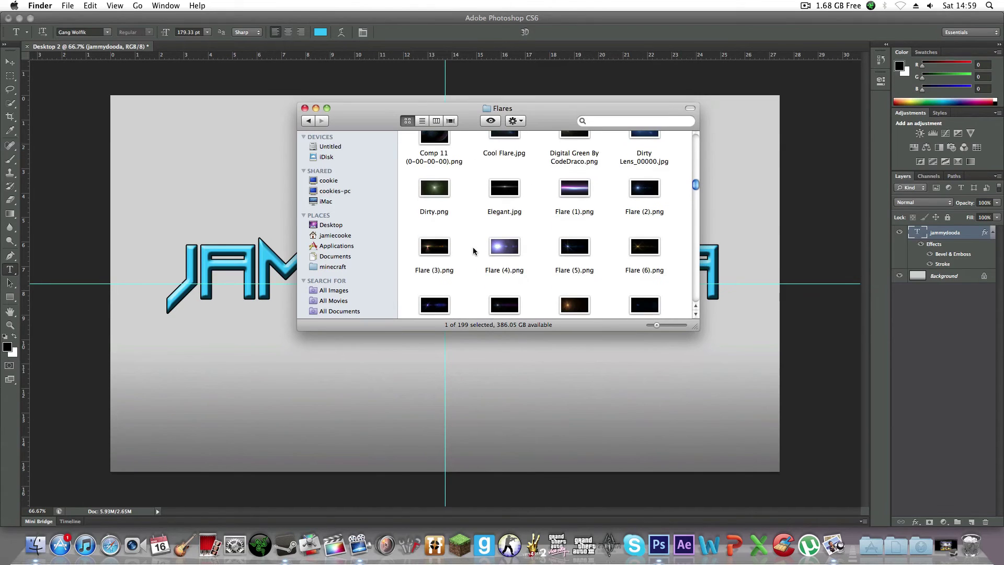
scroll(473, 251, "down", 12)
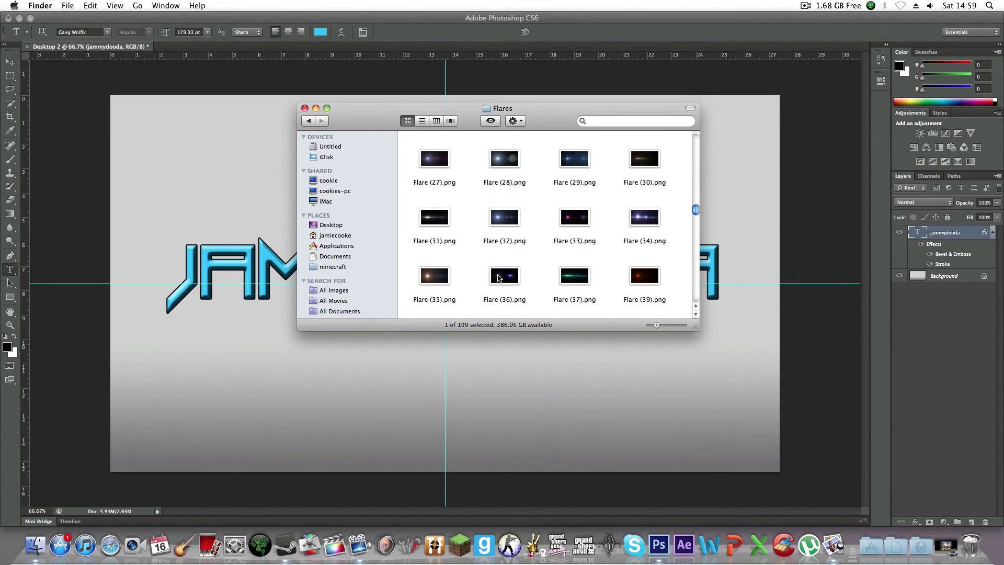
double_click(504, 276)
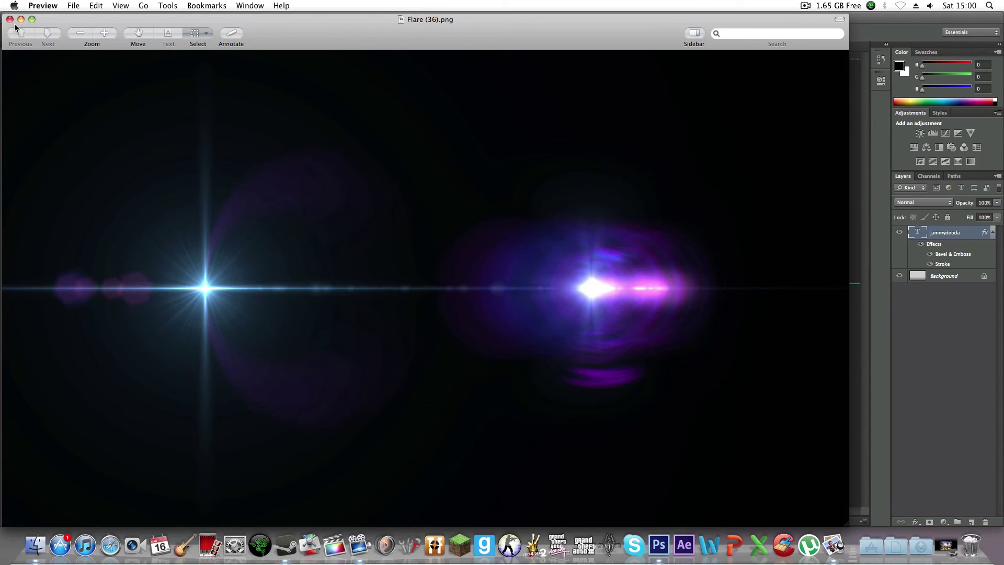
left_click(10, 19)
Place Flare (36).png onto the canvas as a new layer and flip it horizontally.
left_click_drag(488, 273, 262, 264)
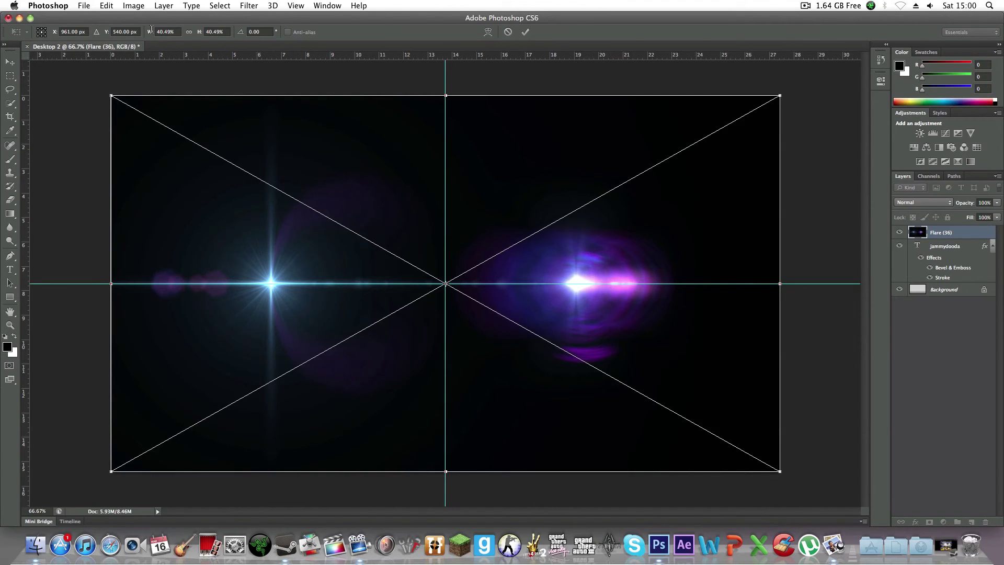
left_click(145, 3)
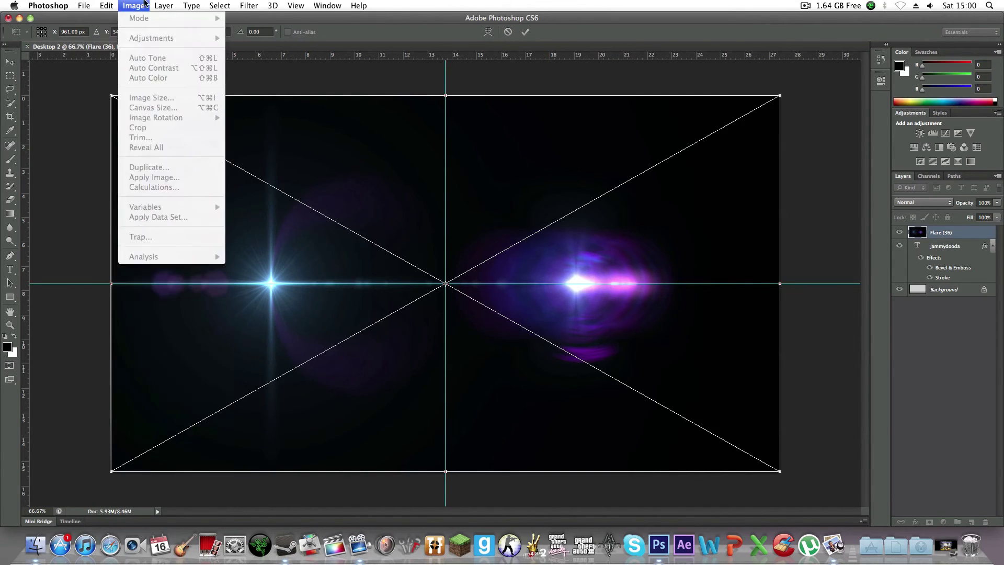
left_click(138, 4)
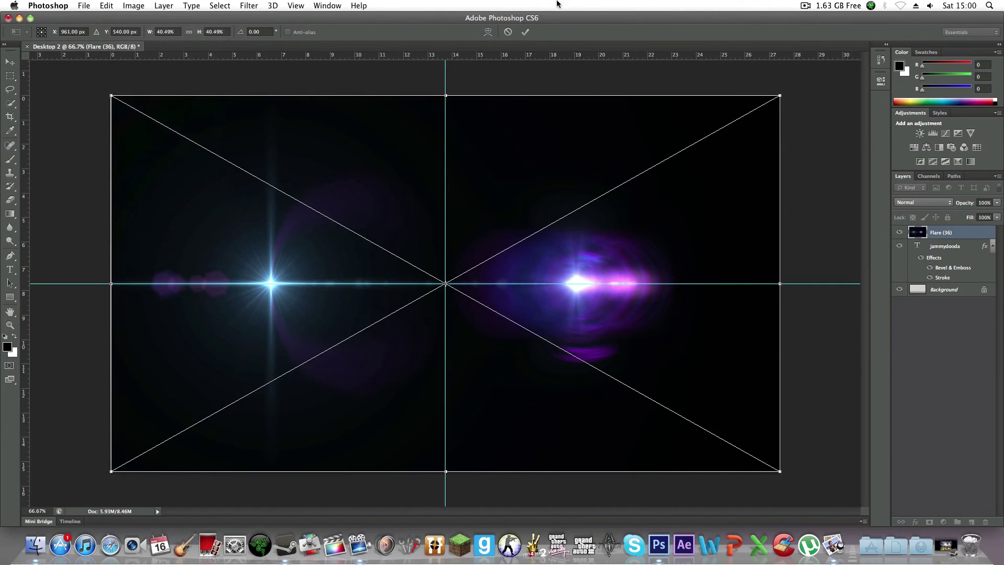
left_click(525, 32)
left_click(129, 5)
mouse_move(107, 6)
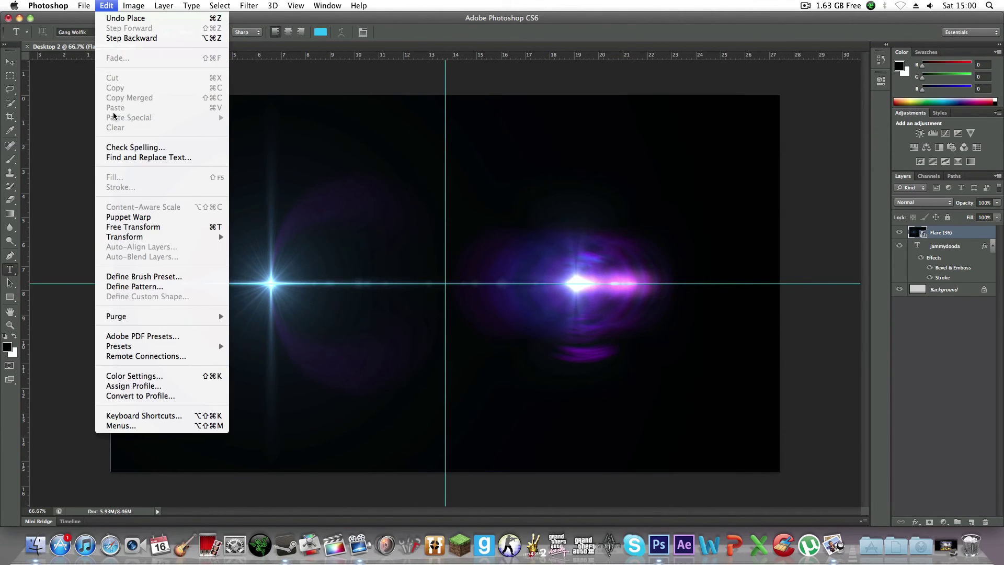
mouse_move(144, 237)
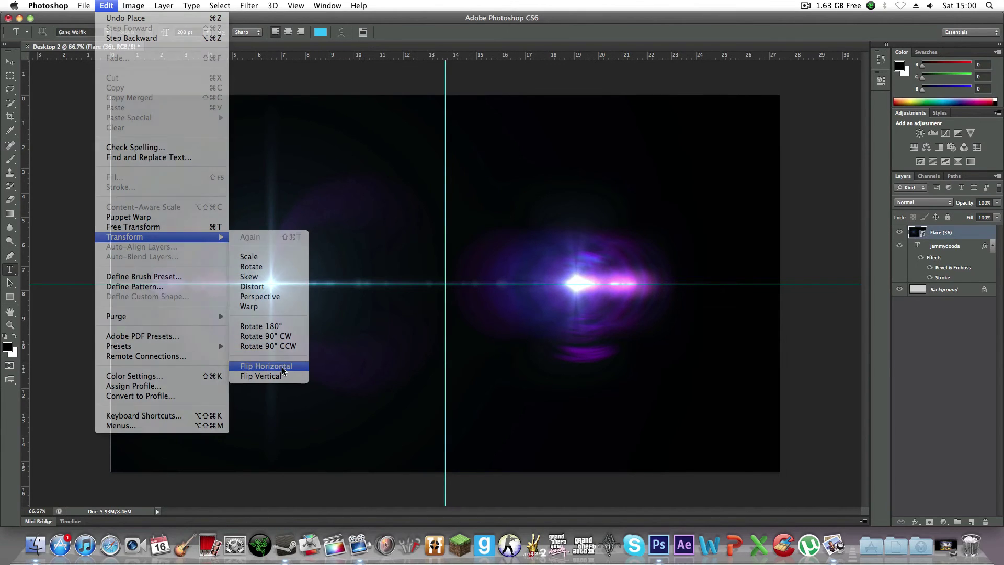
left_click(281, 366)
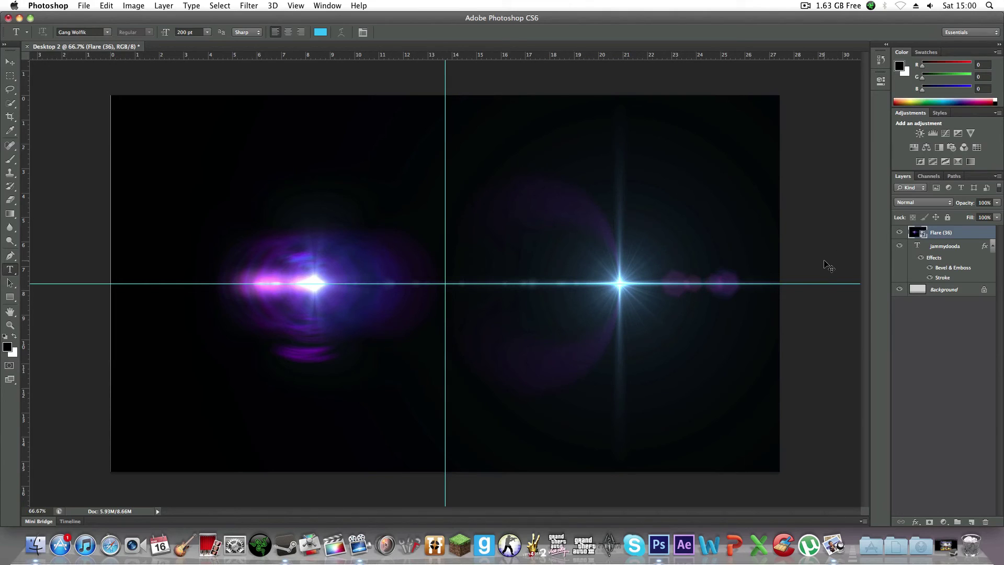
Scale the Flare (36) layer to about 51.6%, blend it with Screen, and position it over JAMMYDOODA.
key("super+t")
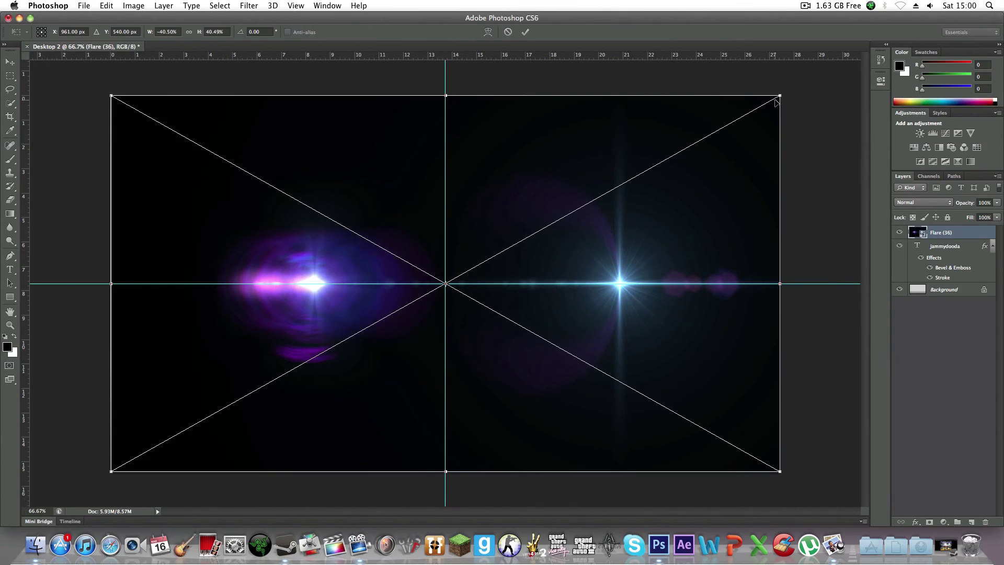
left_click_drag(783, 88, 976, 18)
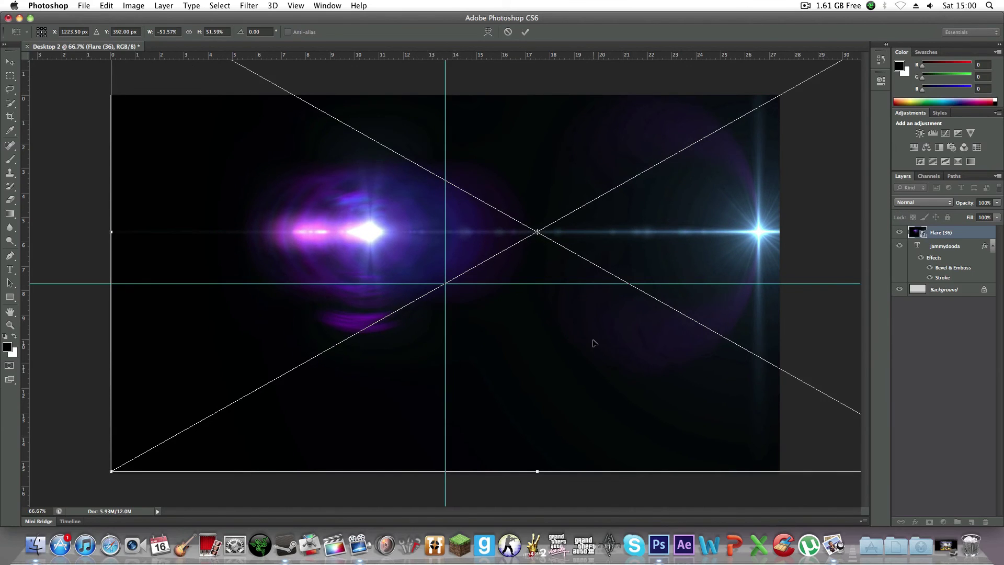
left_click_drag(594, 340, 523, 338)
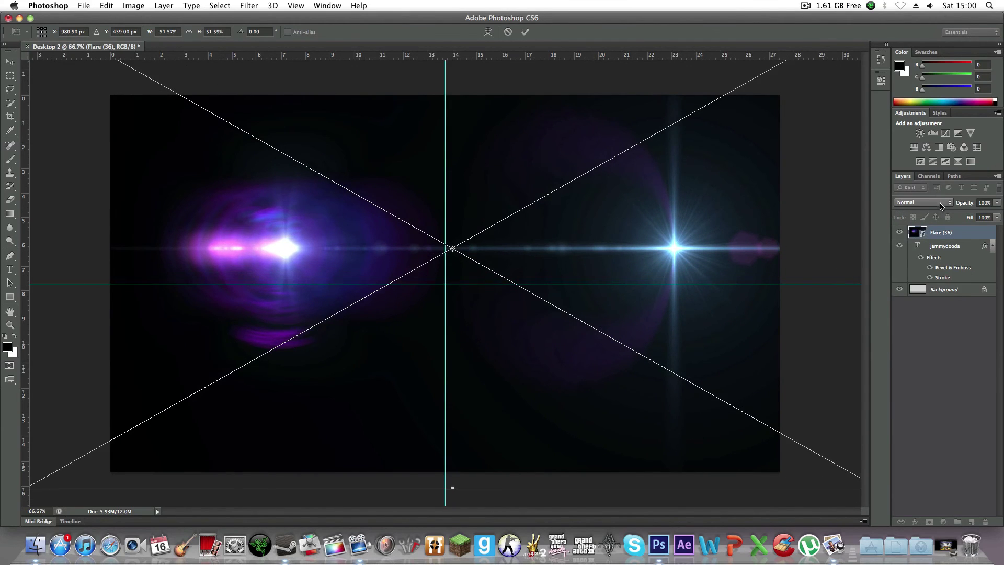
left_click(940, 206)
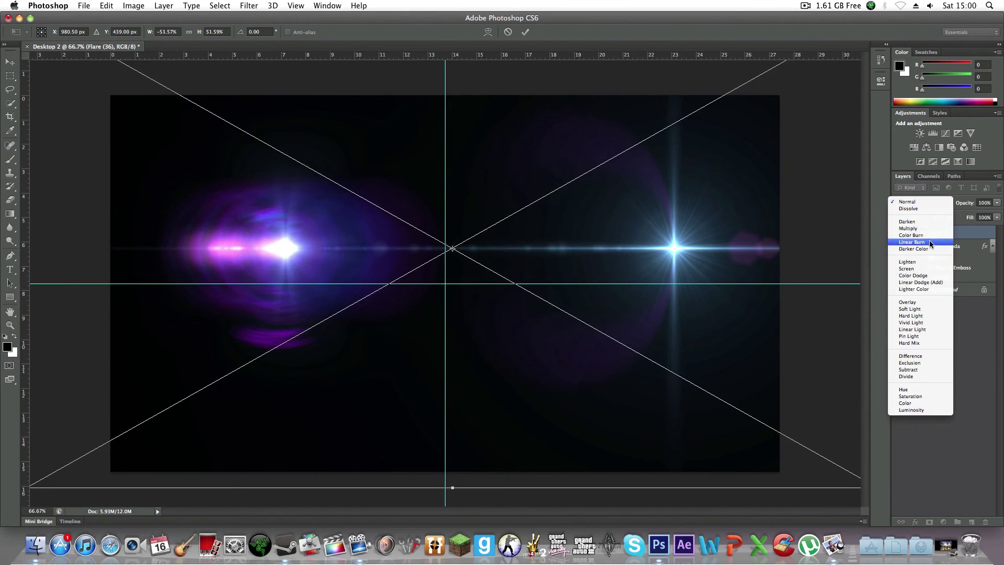
left_click(923, 268)
left_click_drag(597, 347, 557, 344)
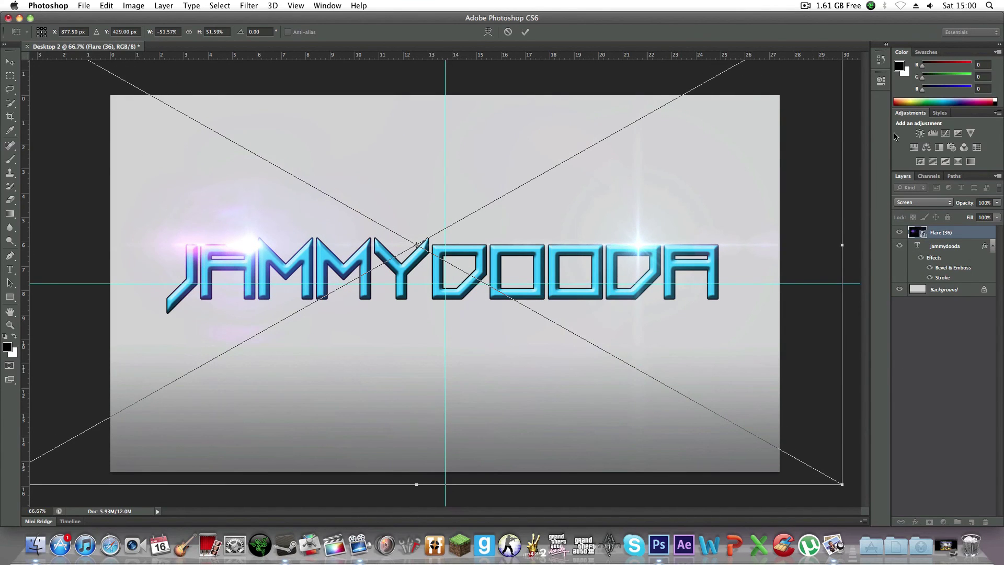
left_click(526, 32)
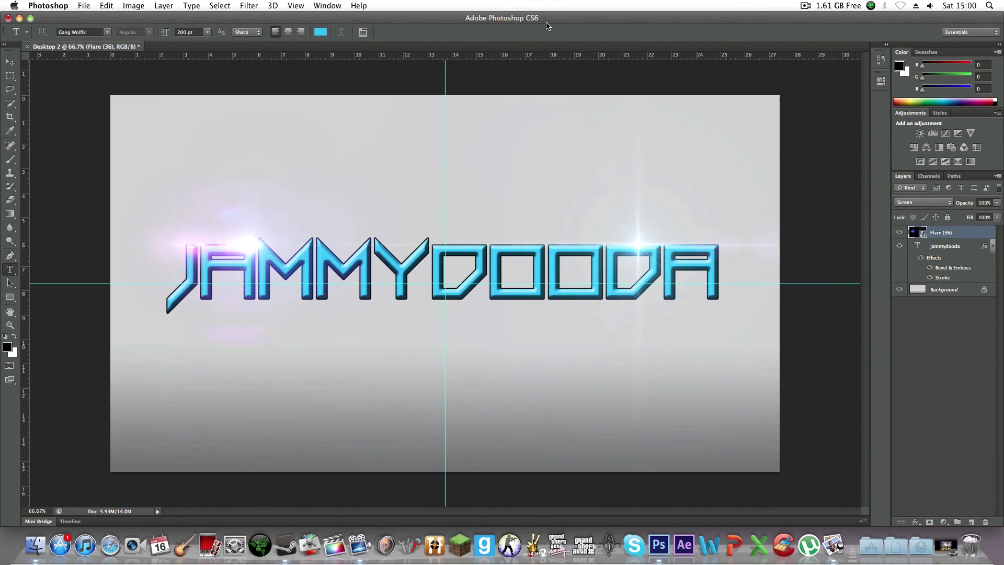
Save the design as jamieyoutube tut.psd and close the Photoshop window.
left_click(83, 6)
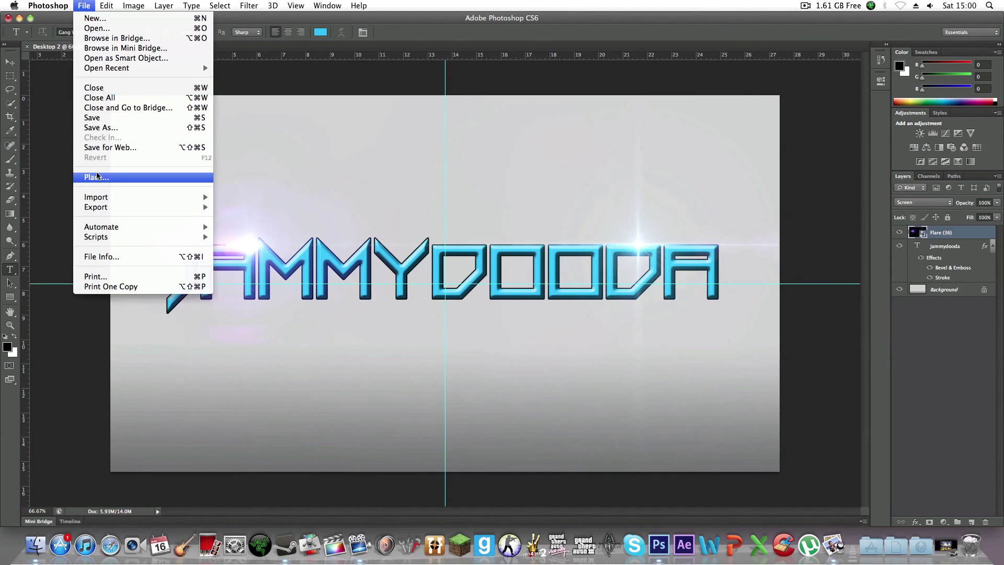
left_click(125, 127)
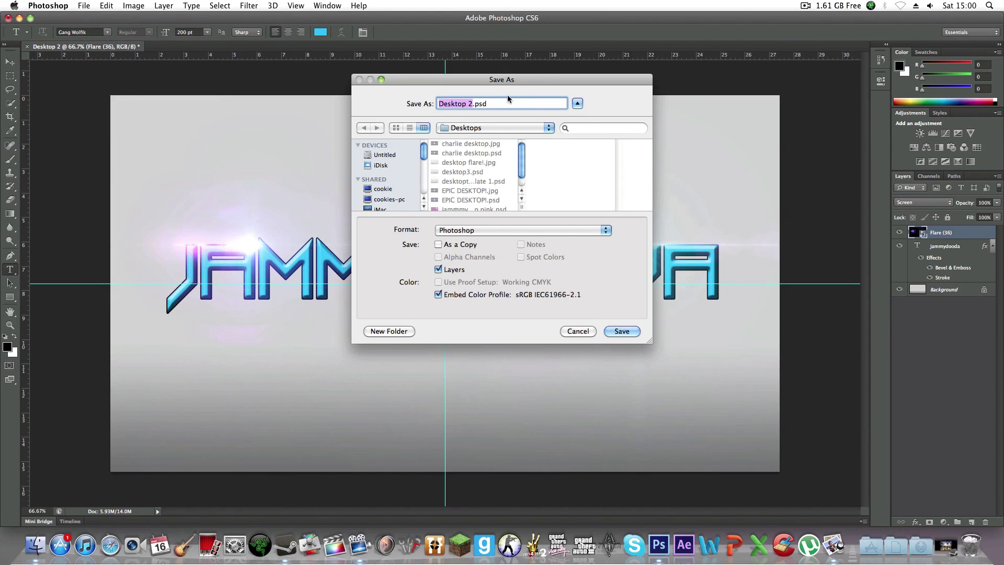
key("BackSpace")
type("jame")
key("BackSpace")
type("ieyoutube tut")
left_click(617, 332)
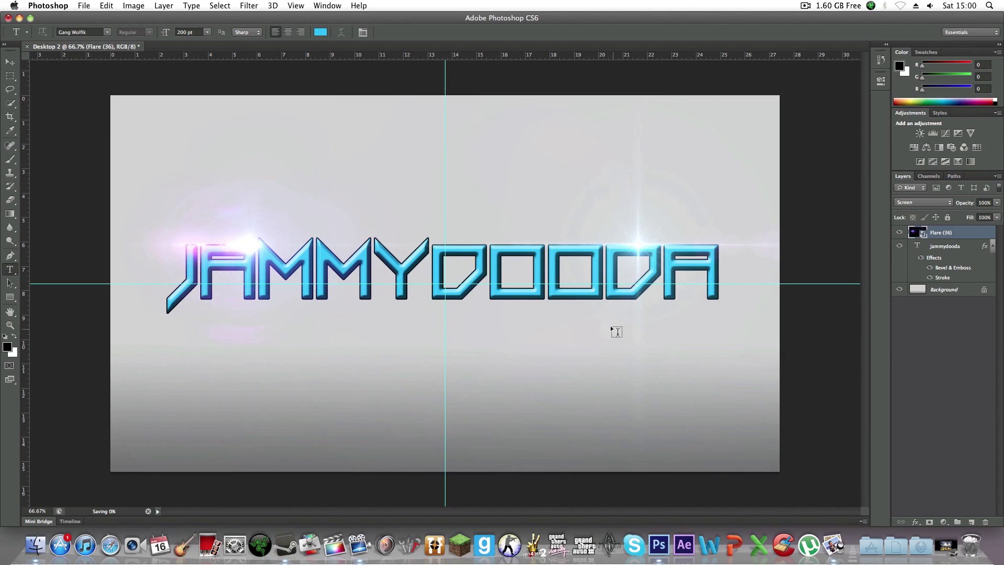
left_click(7, 18)
Close the Flares folder window and quit Preview from the Dock.
left_click(305, 108)
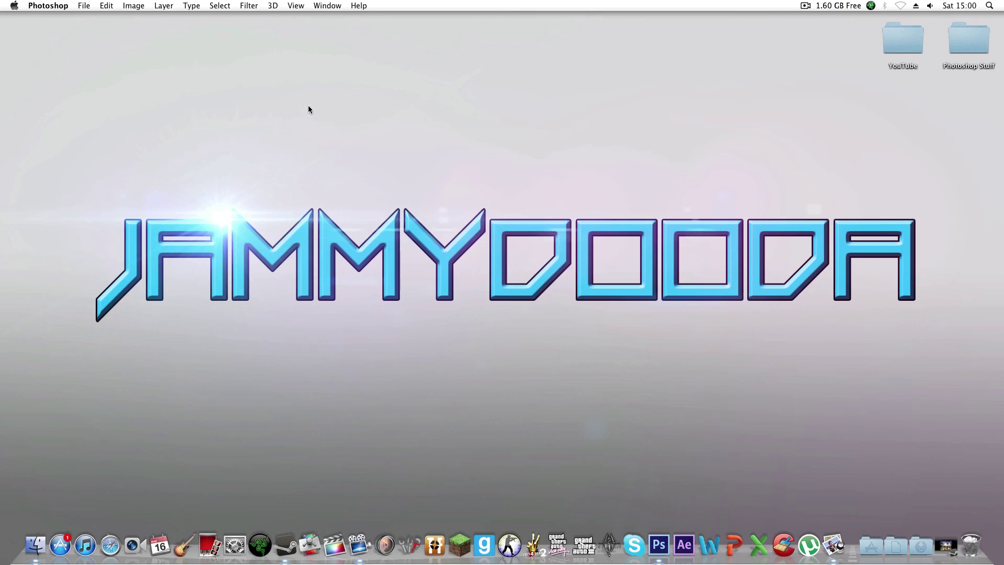
left_click(305, 97)
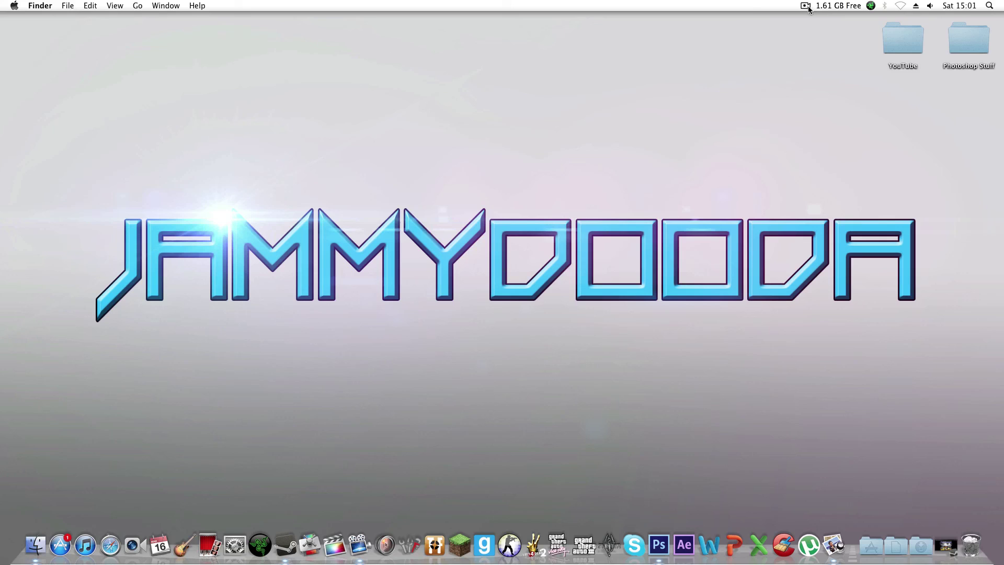
right_click(832, 544)
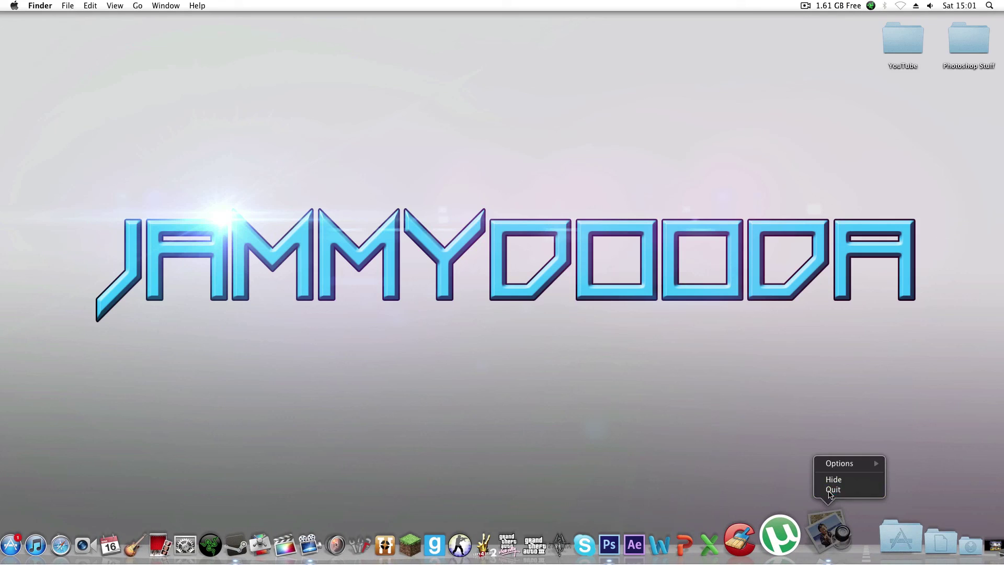
left_click(833, 491)
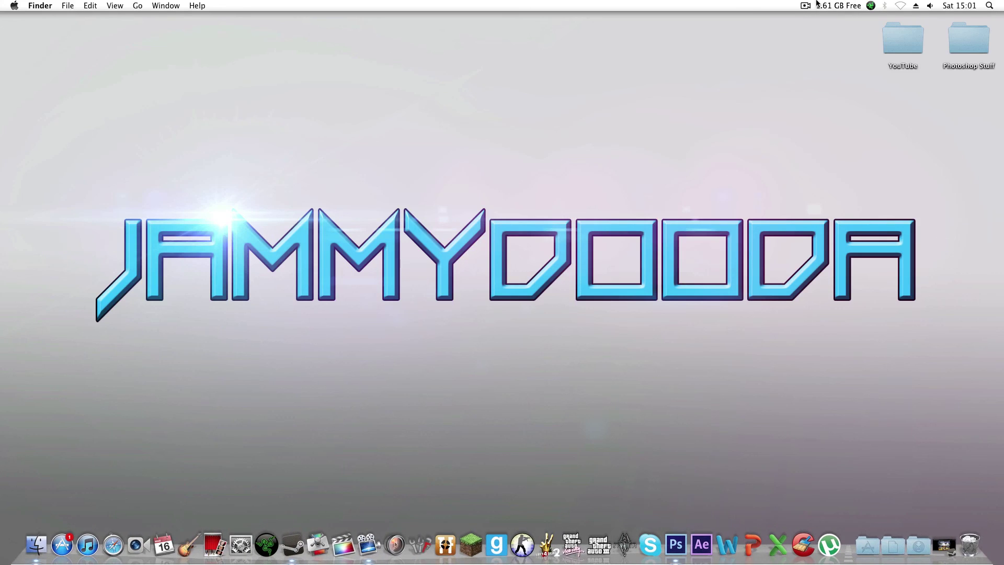